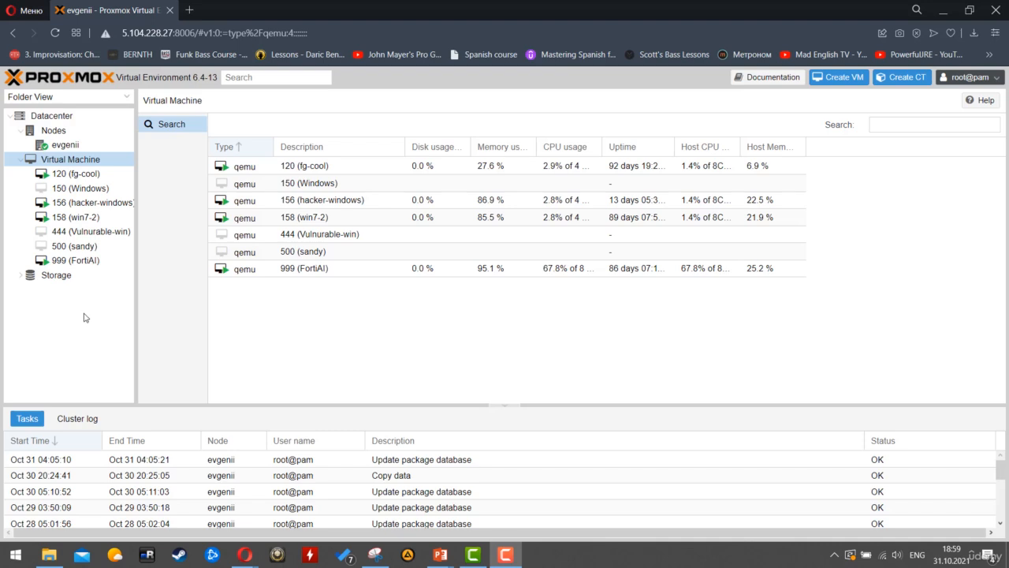
Examine the ISO images available in the node's local storage.
click(86, 317)
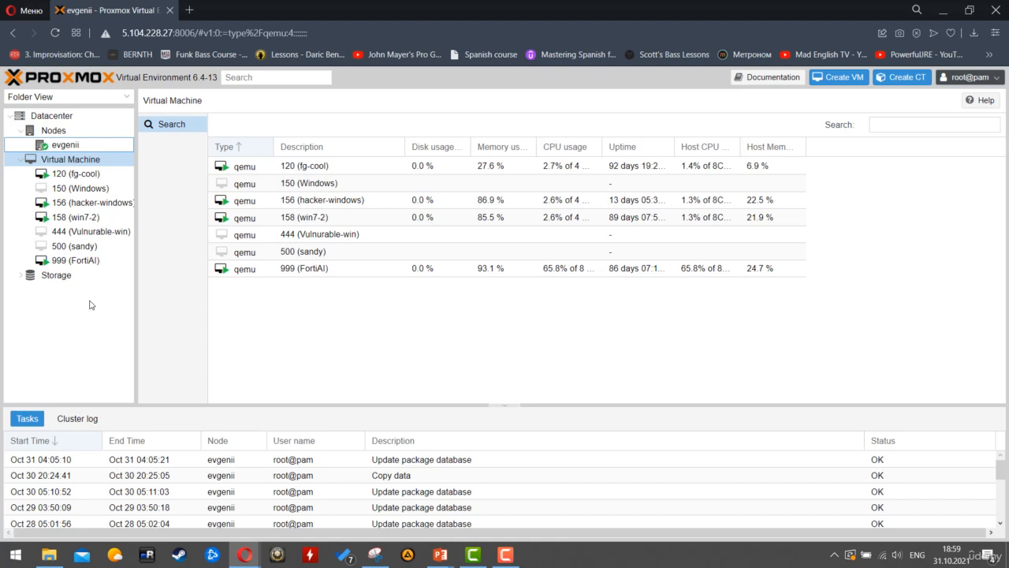
click(17, 278)
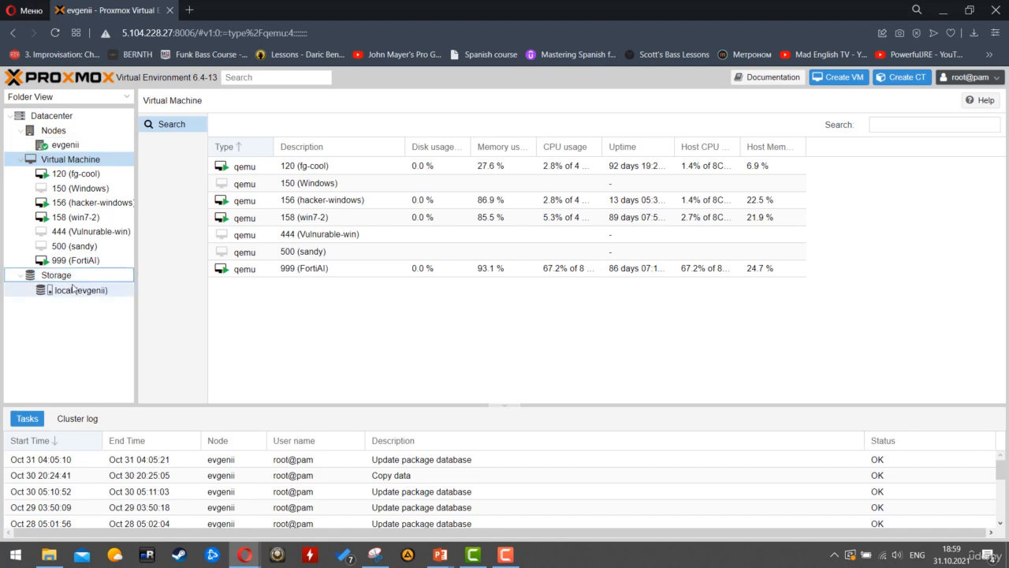
click(73, 290)
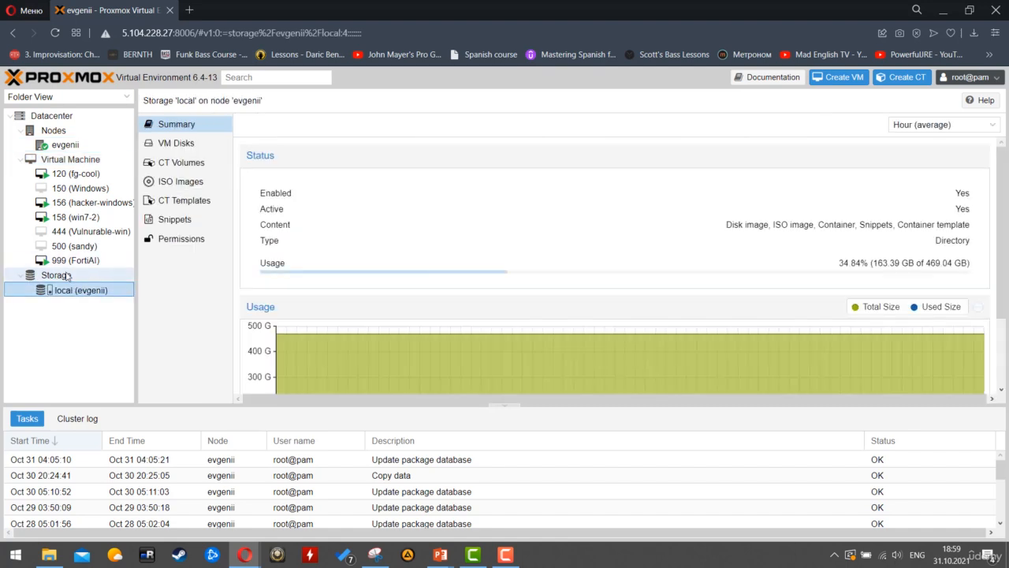
click(67, 275)
click(276, 165)
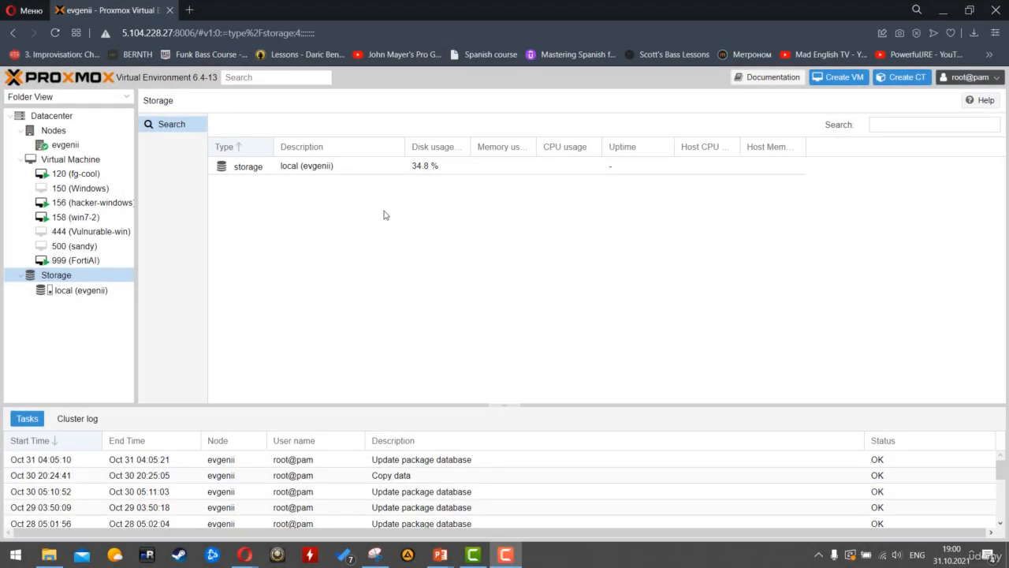
click(71, 291)
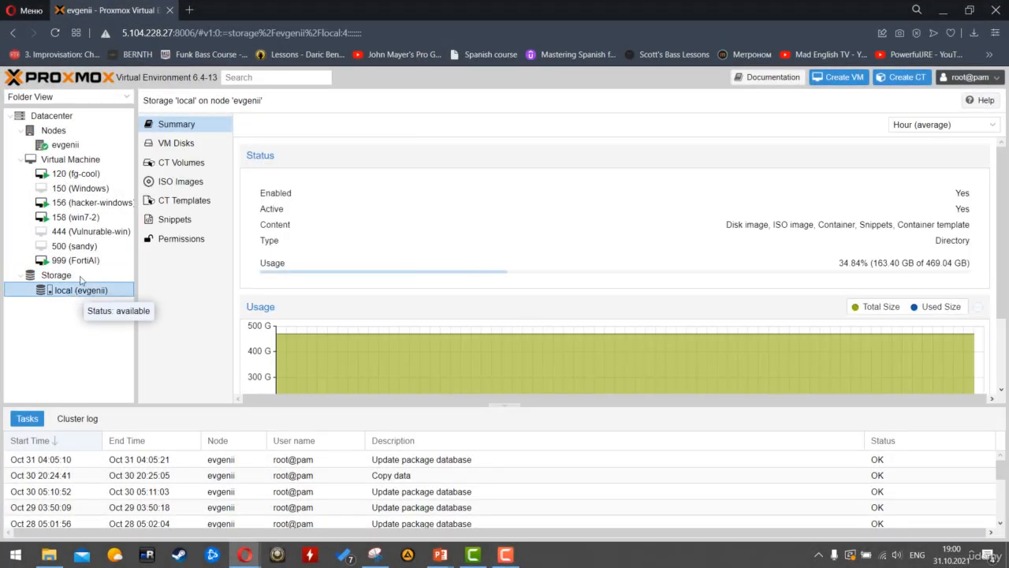
click(180, 188)
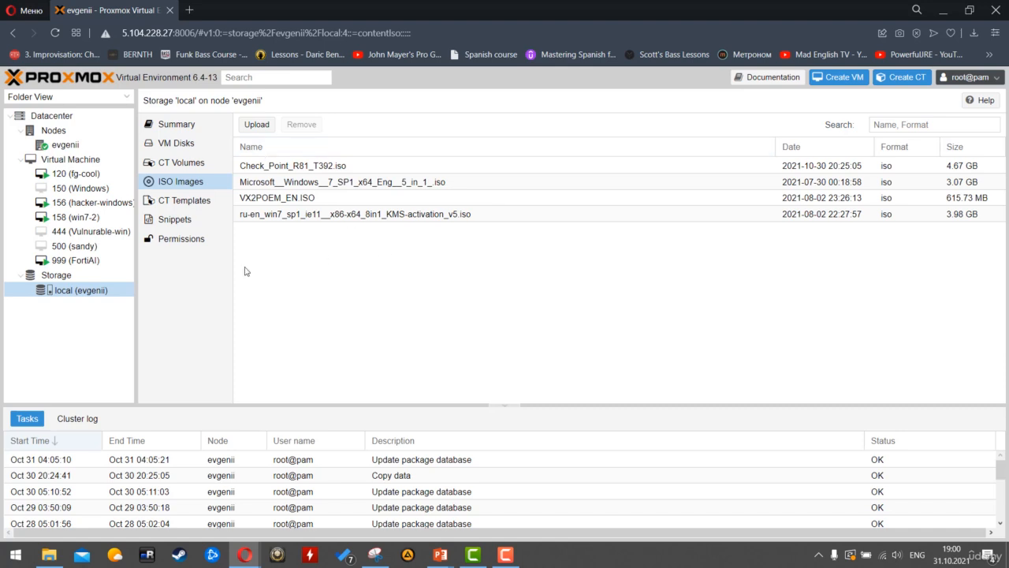
click(430, 276)
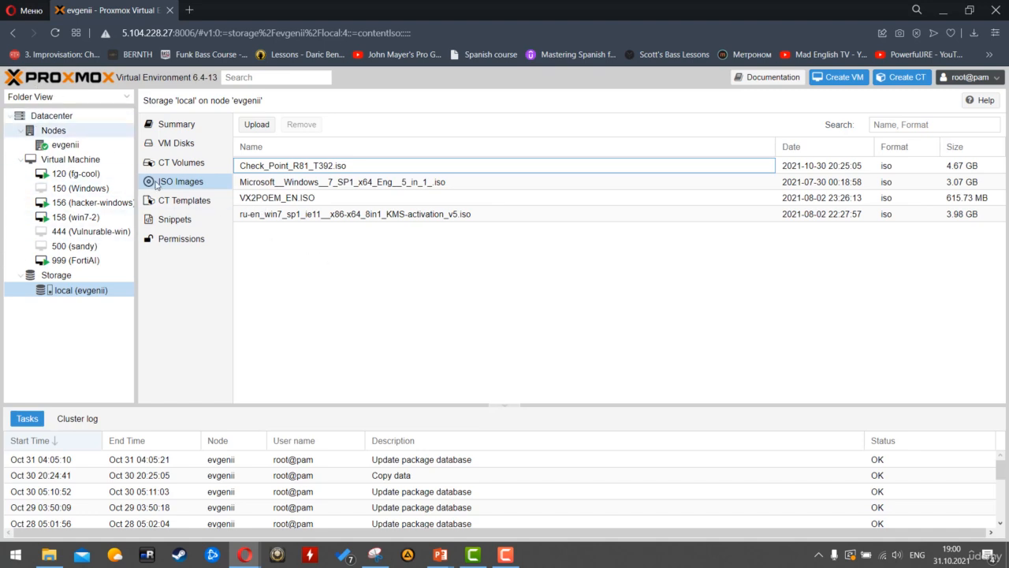
Start creating a virtual machine on the existing node and set its VM ID to 777.
right_click(60, 142)
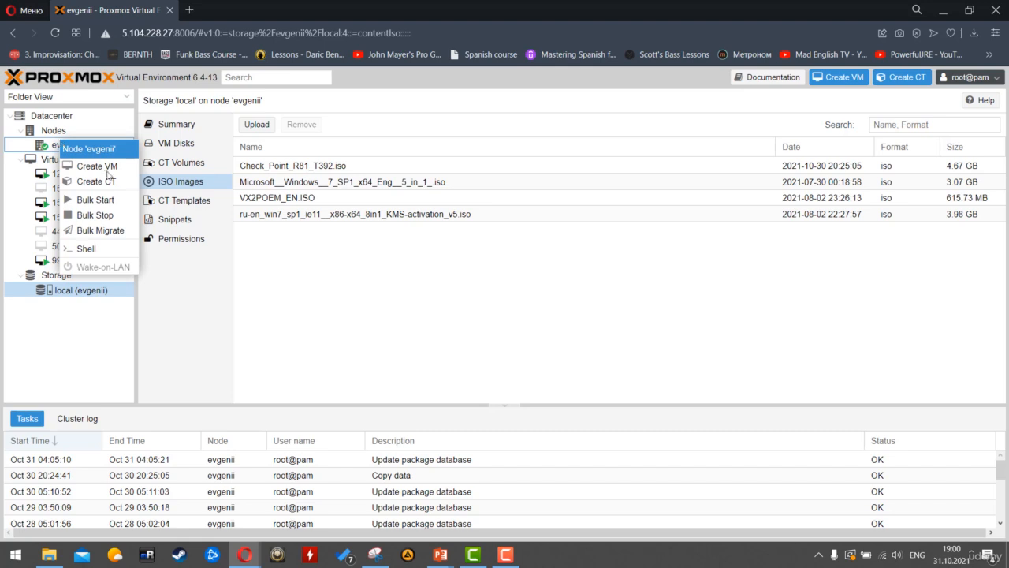
click(102, 172)
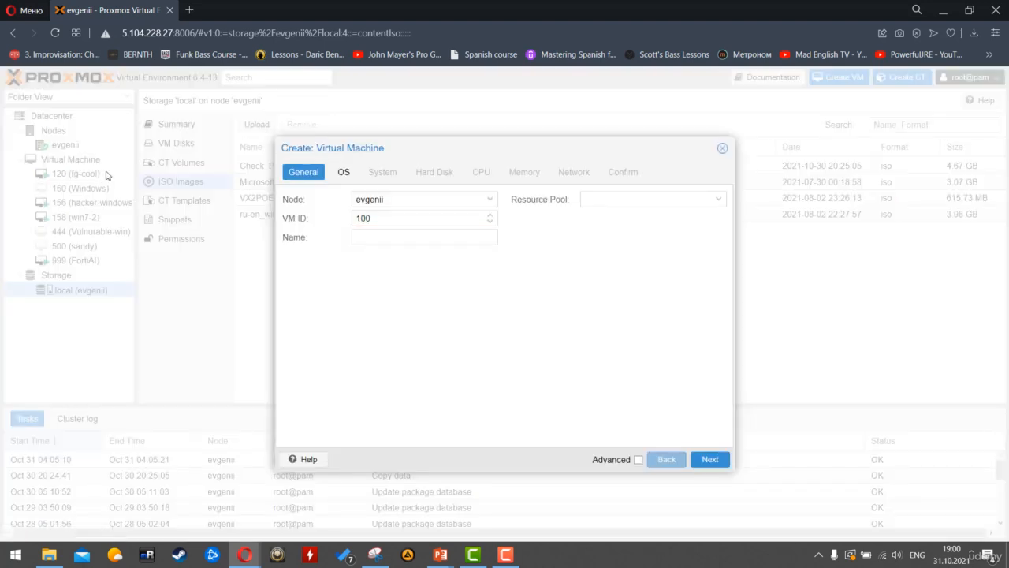
click(436, 200)
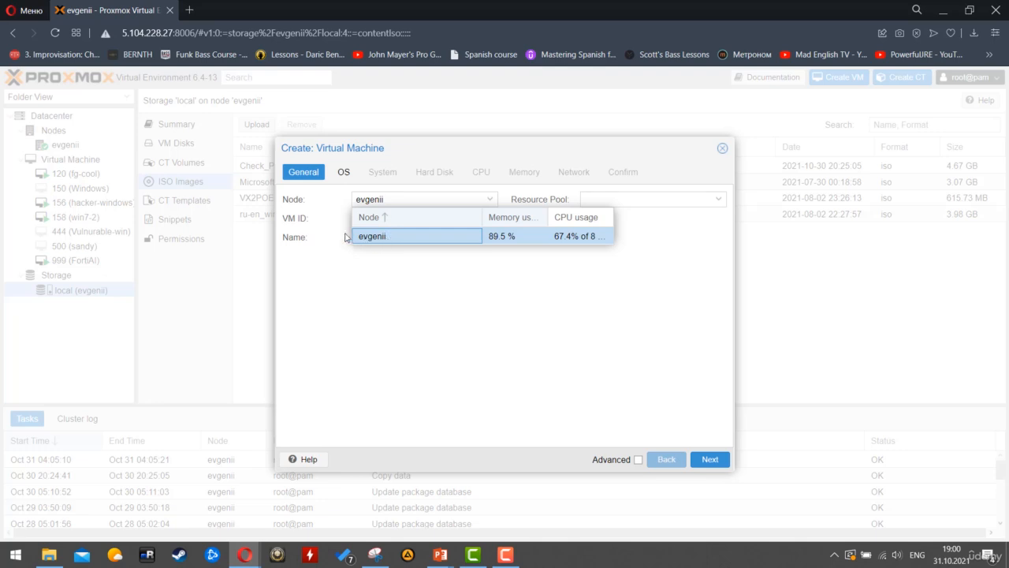
click(378, 236)
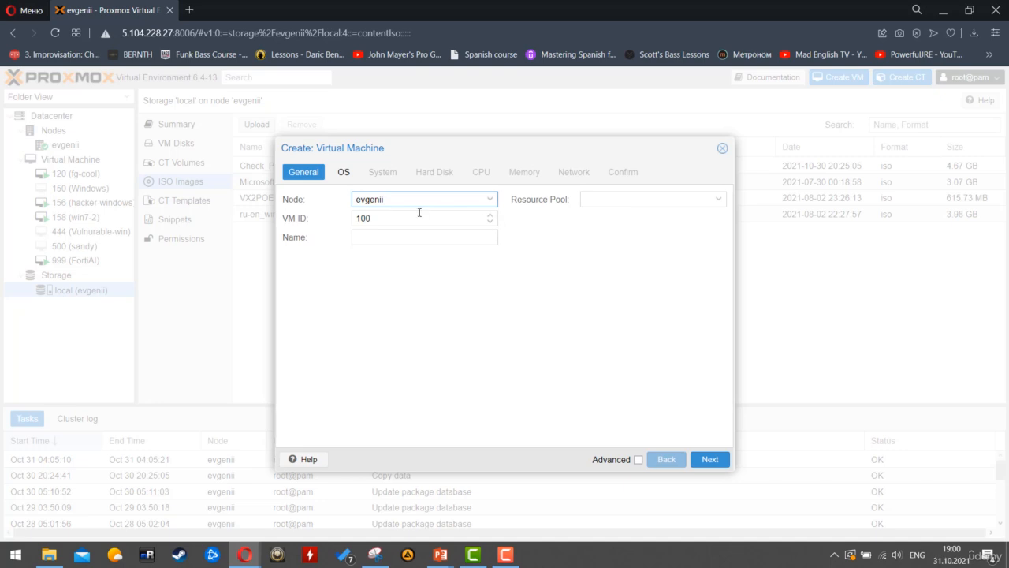
drag(384, 220, 320, 227)
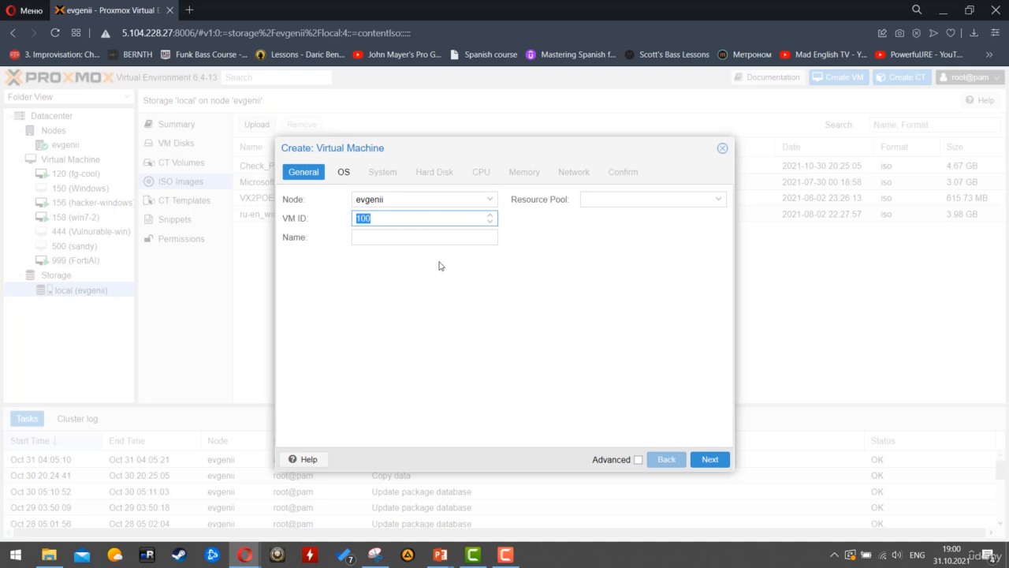
text(777)
Name the virtual machine CheckPoint-firewall and proceed to the OS settings.
click(383, 235)
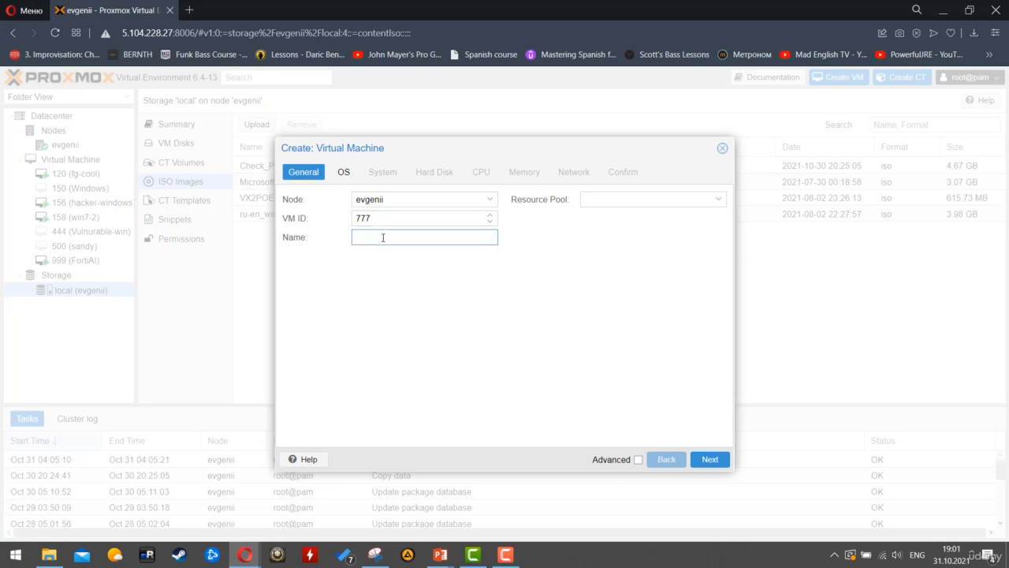
text(CheckPoint F)
text(r)
key(BackSpace)
key(BackSpace)
key(BackSpace)
text(_firewall)
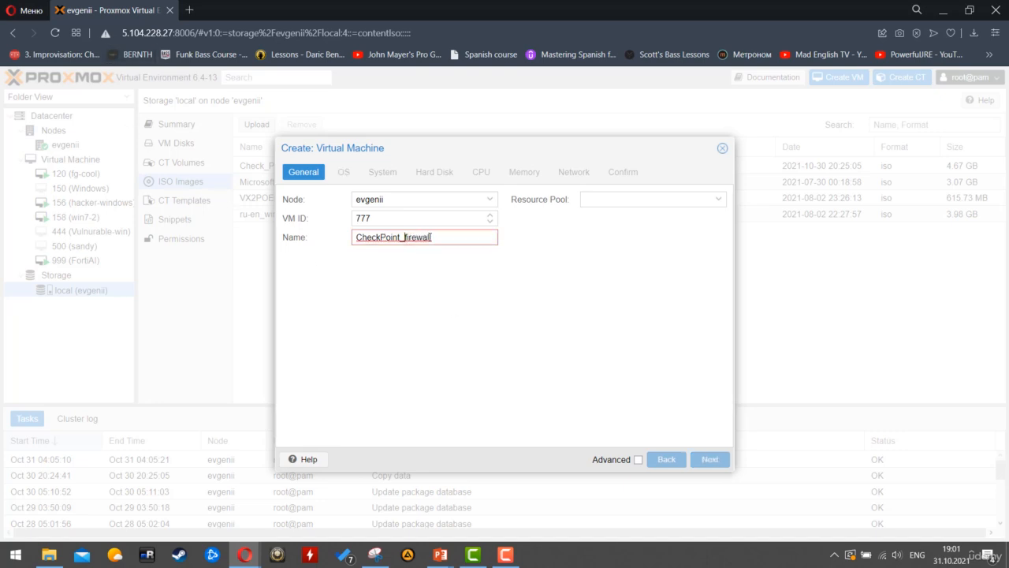
key(BackSpace)
text(-)
click(440, 306)
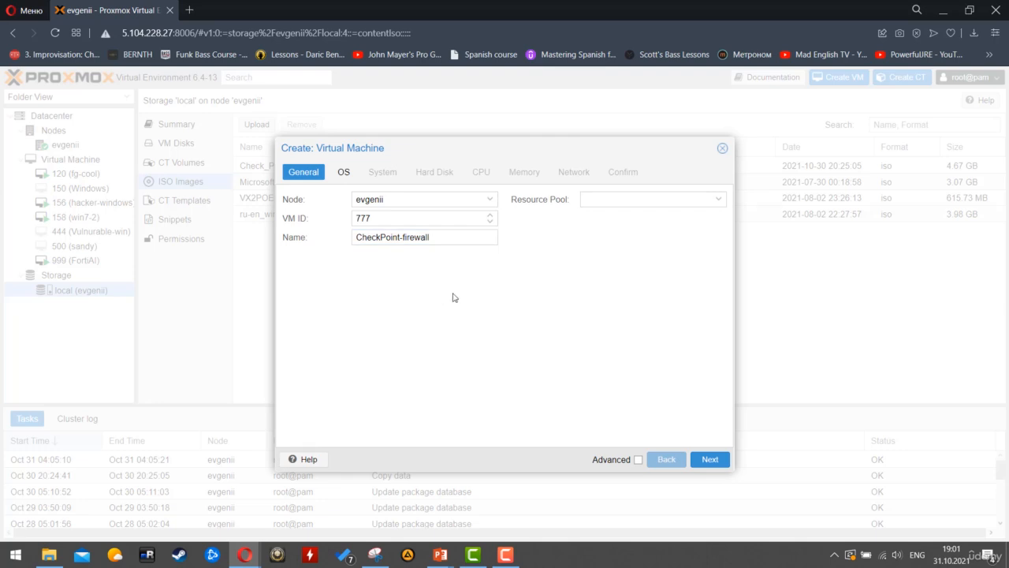
click(708, 459)
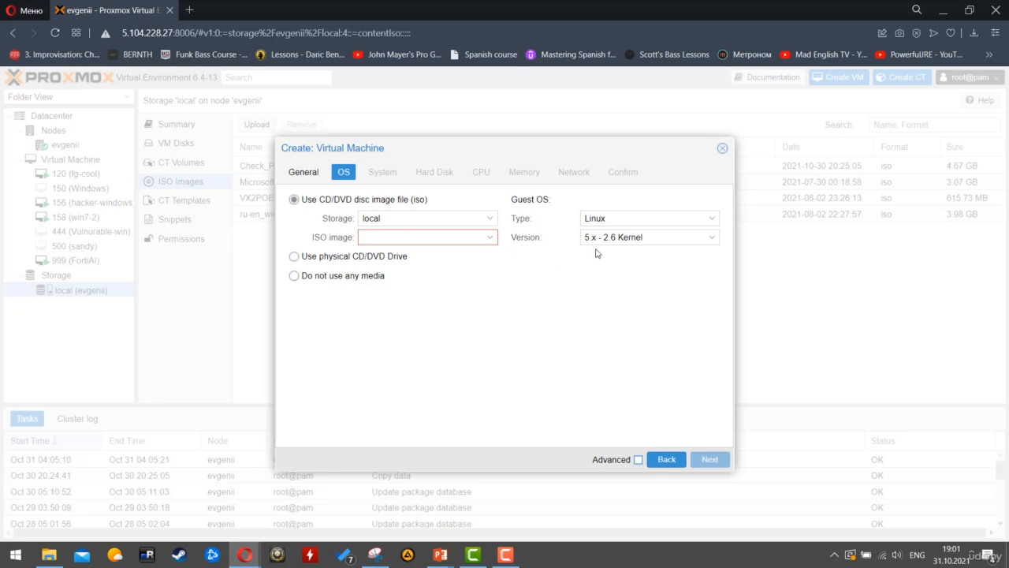
Choose Check_Point_R81_T392.iso from the local storage as the installation image.
click(400, 218)
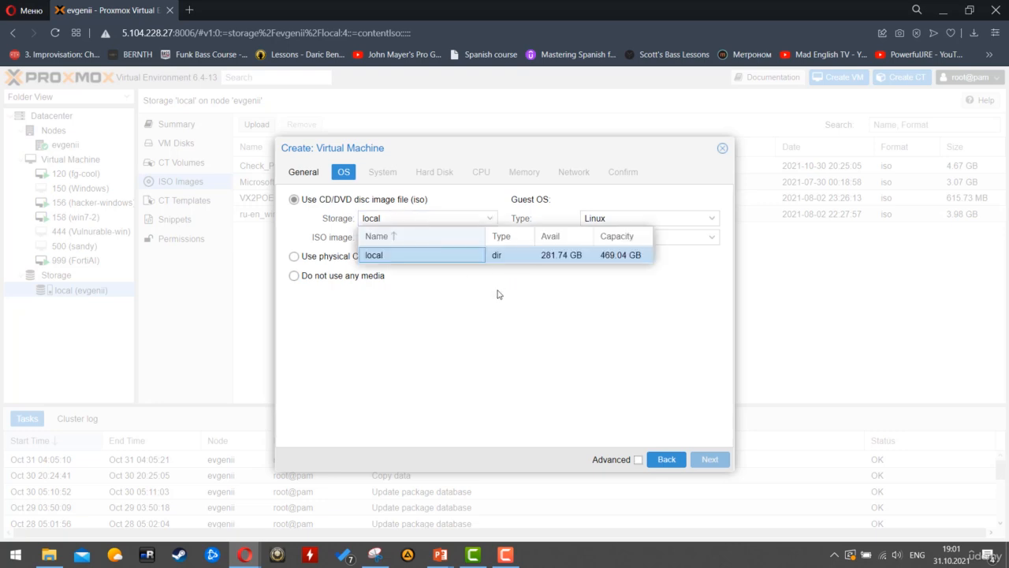
click(496, 250)
click(490, 237)
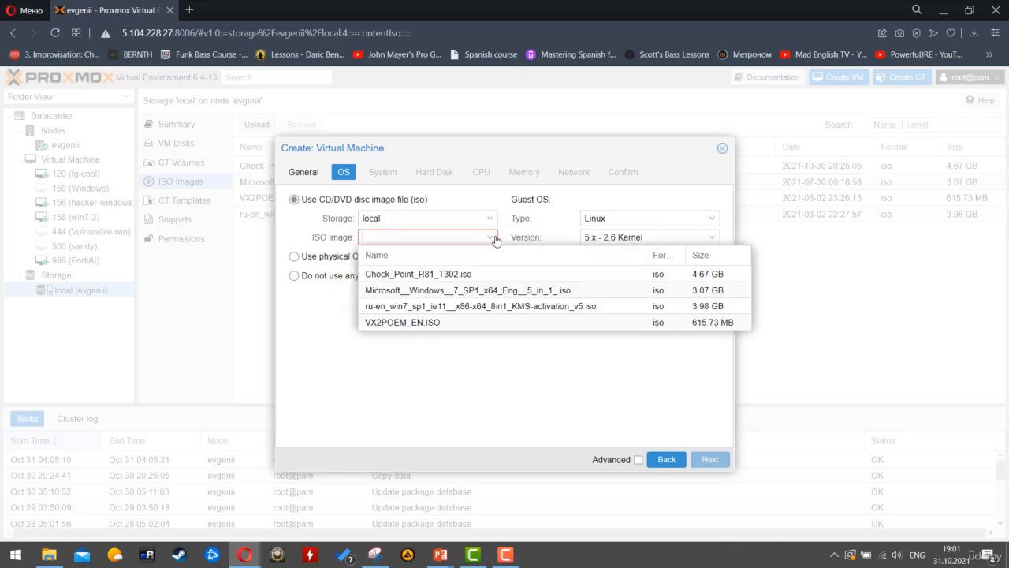
click(384, 276)
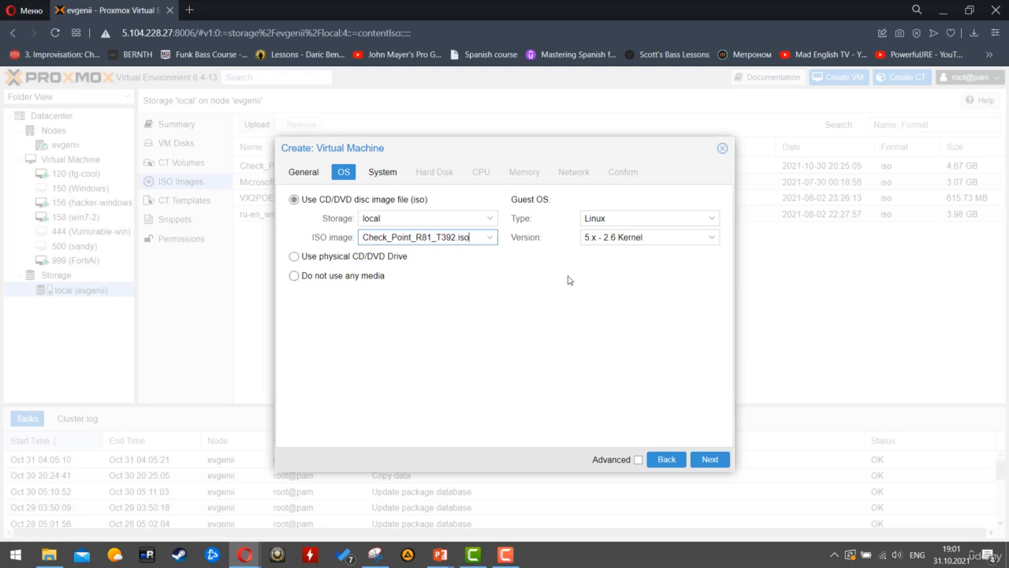
Keep Linux with the 5.x - 2.6 Kernel as the guest OS and proceed to the system settings.
click(666, 237)
click(615, 235)
click(637, 219)
click(571, 332)
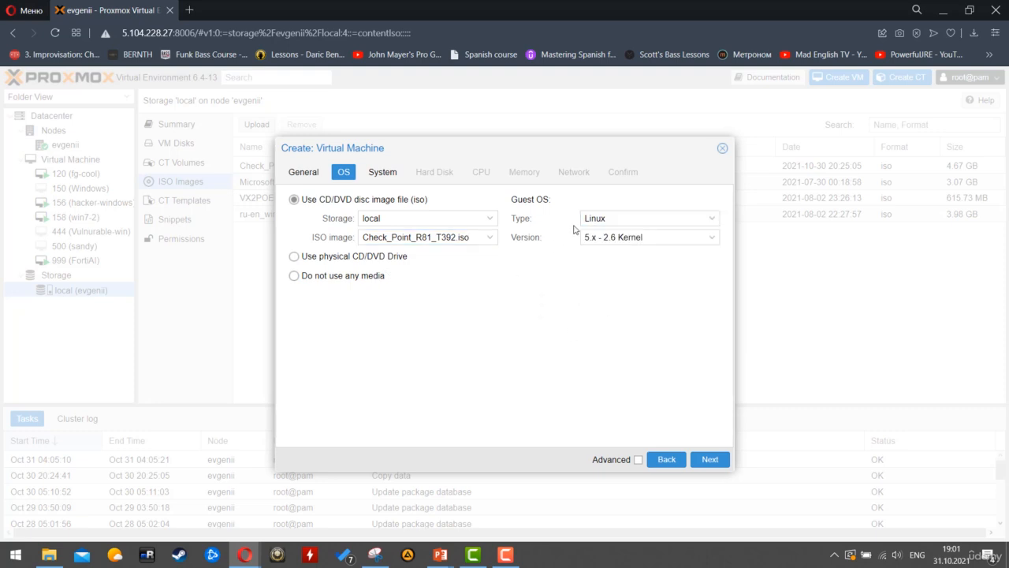
click(623, 239)
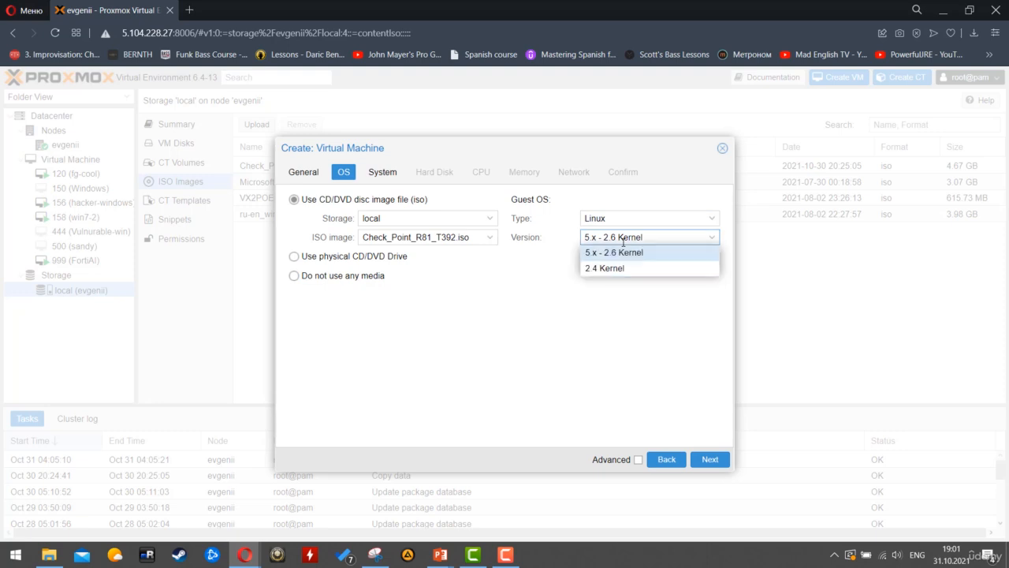
click(597, 259)
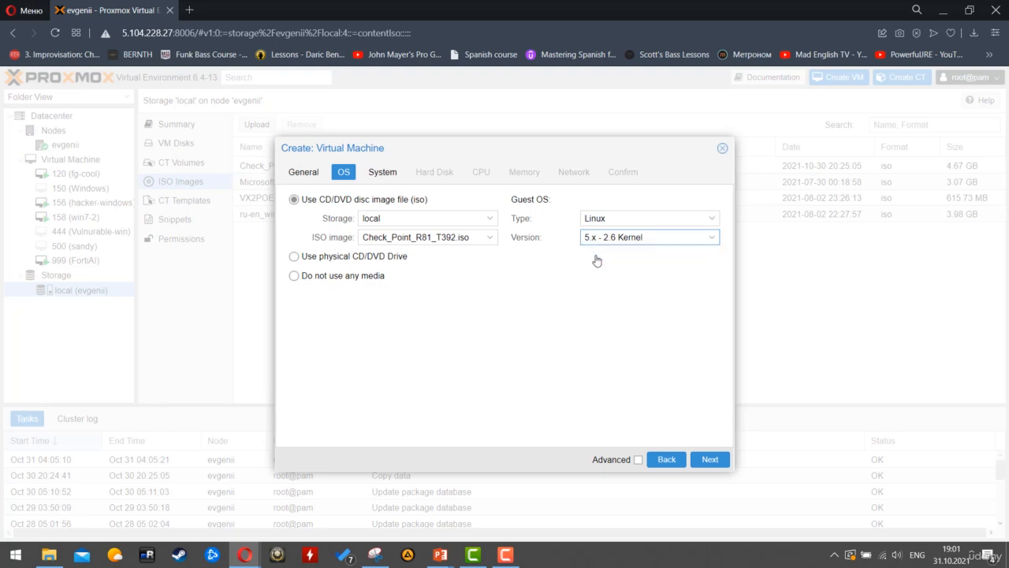
click(709, 460)
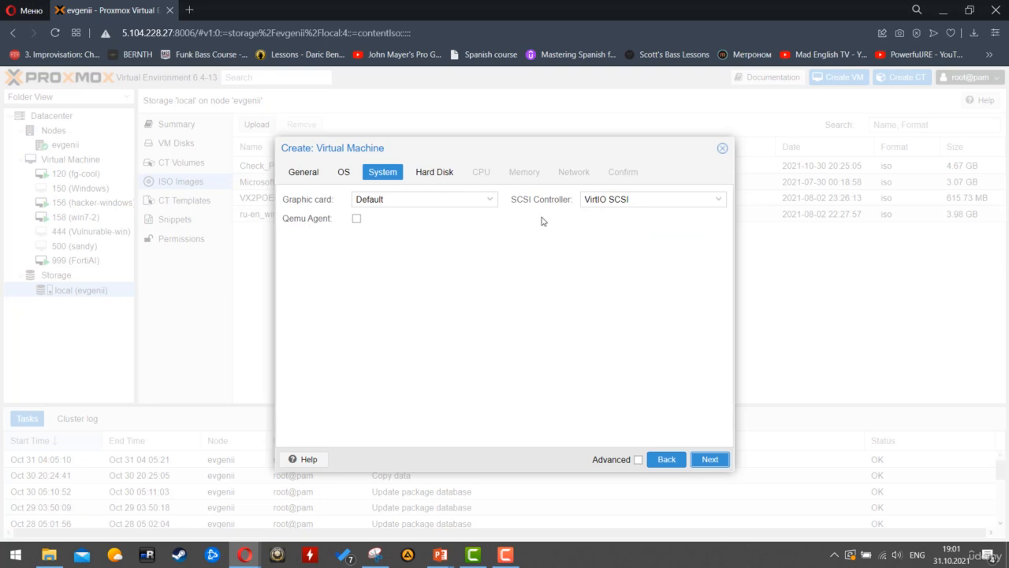
Set the SCSI controller to LSI 53C895A and proceed to the hard disk settings.
click(629, 202)
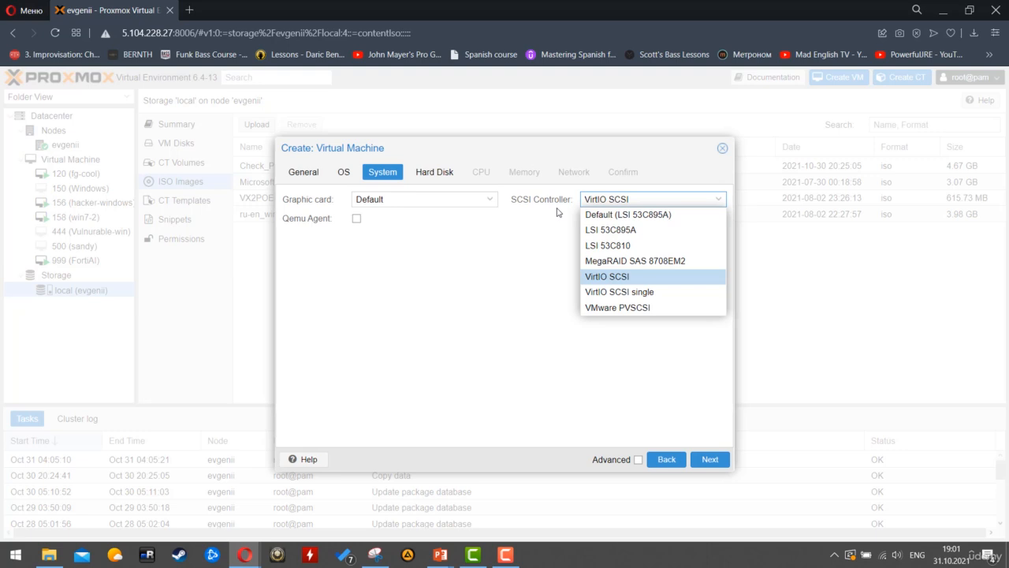
click(629, 231)
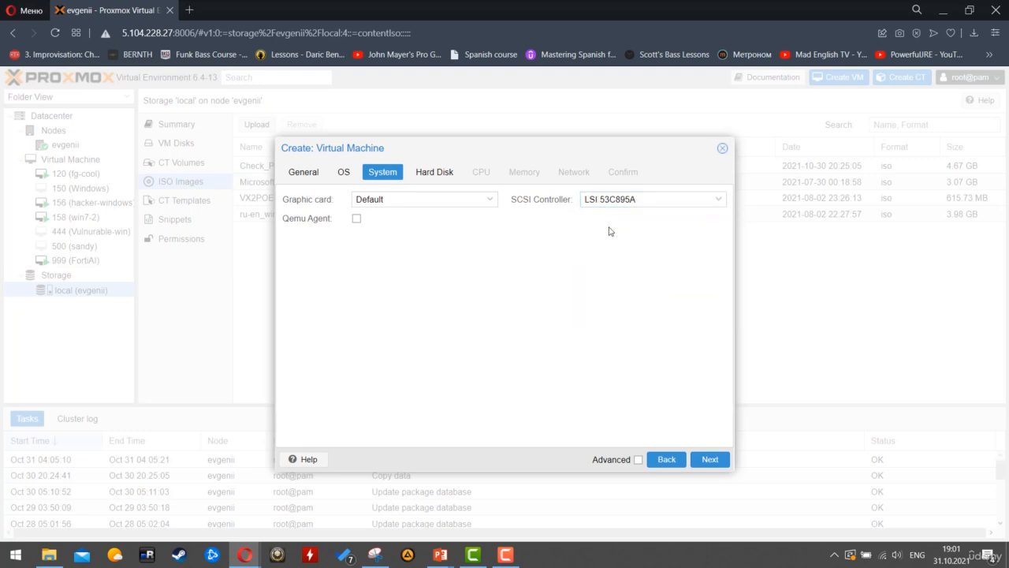
click(710, 459)
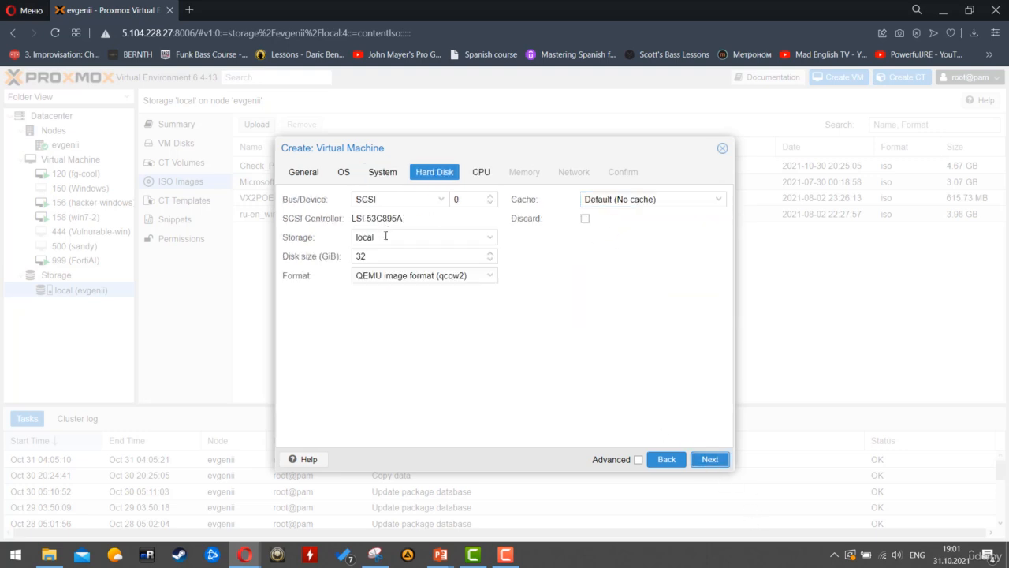
Set the disk size to 150 GiB, keep the QEMU image format (qcow2), and proceed to the CPU settings.
drag(388, 253, 332, 258)
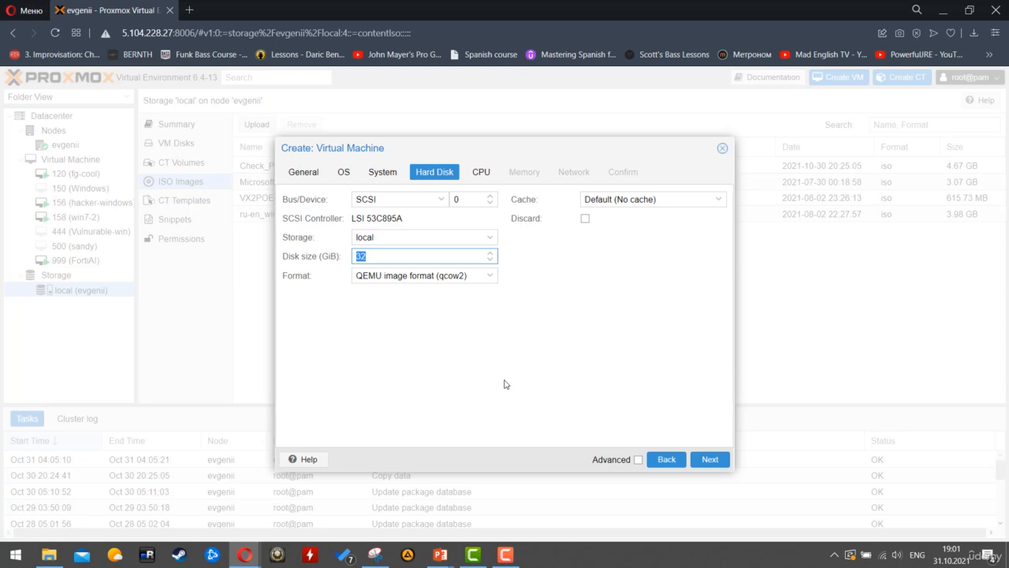
text(150)
click(404, 273)
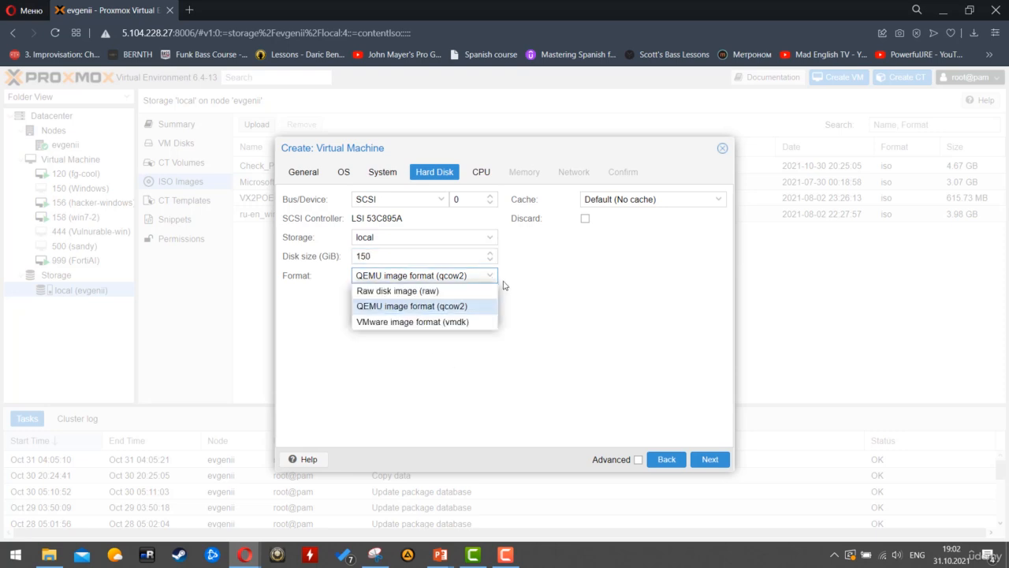
click(570, 313)
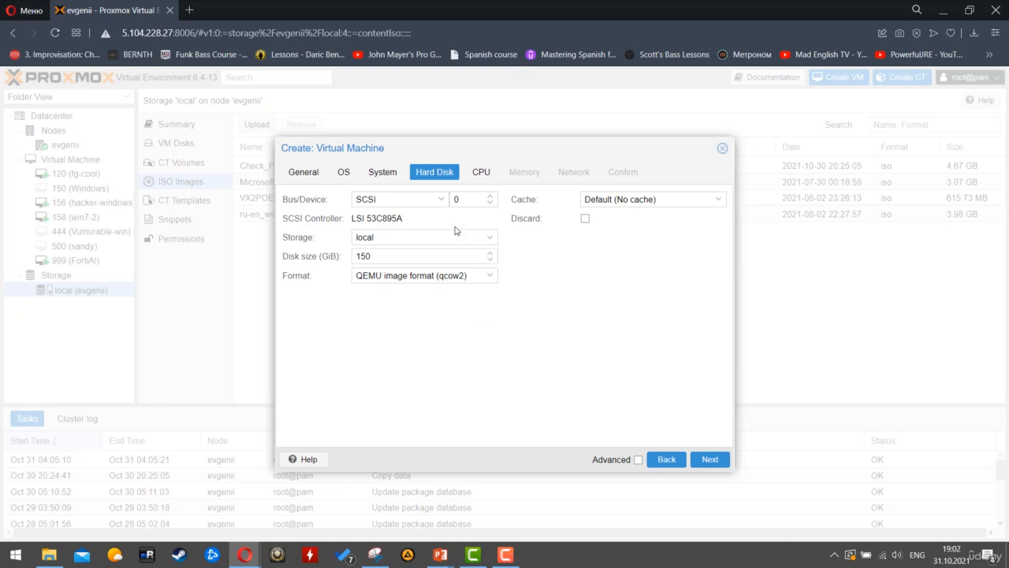
click(406, 276)
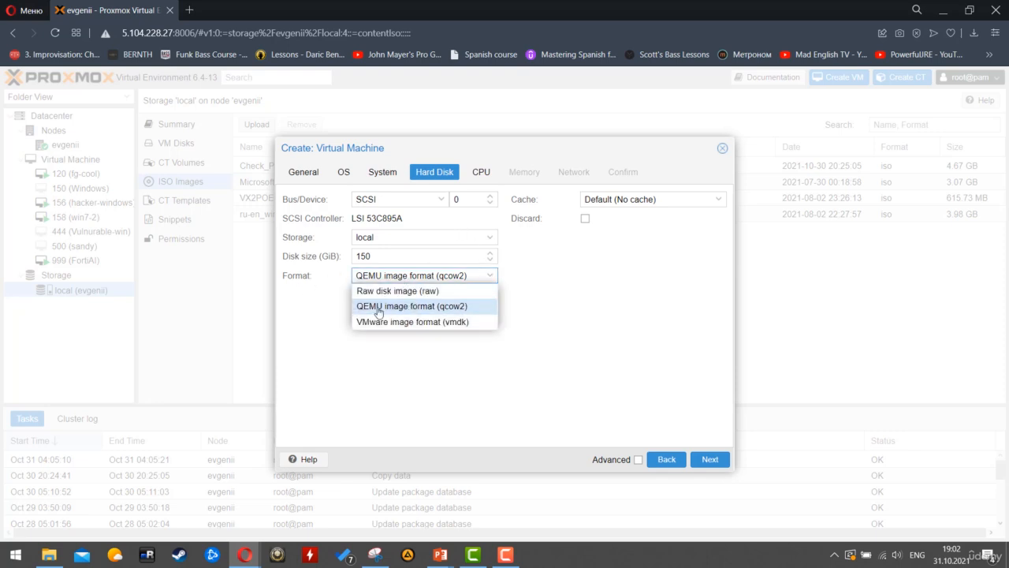
click(547, 307)
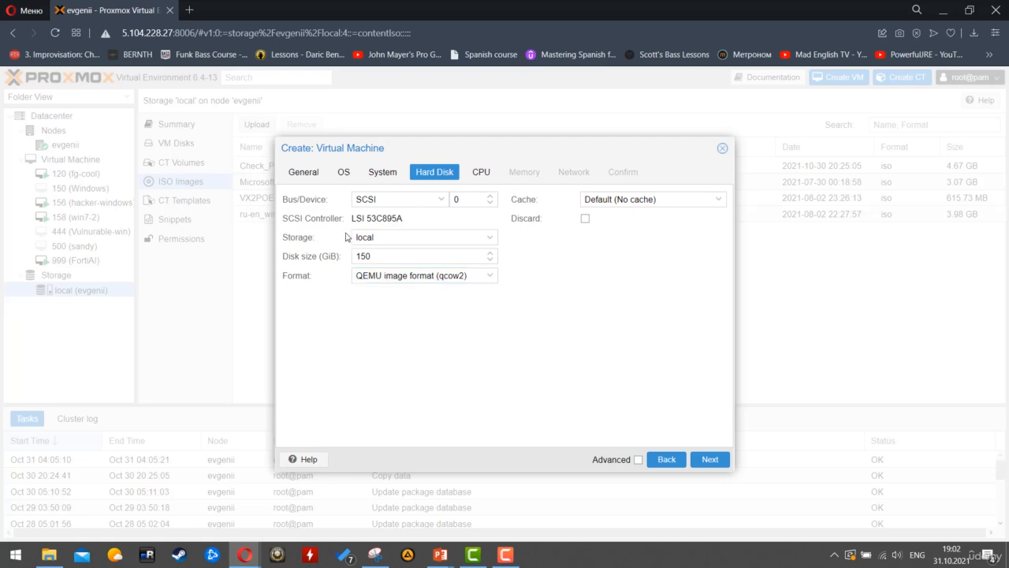
click(709, 462)
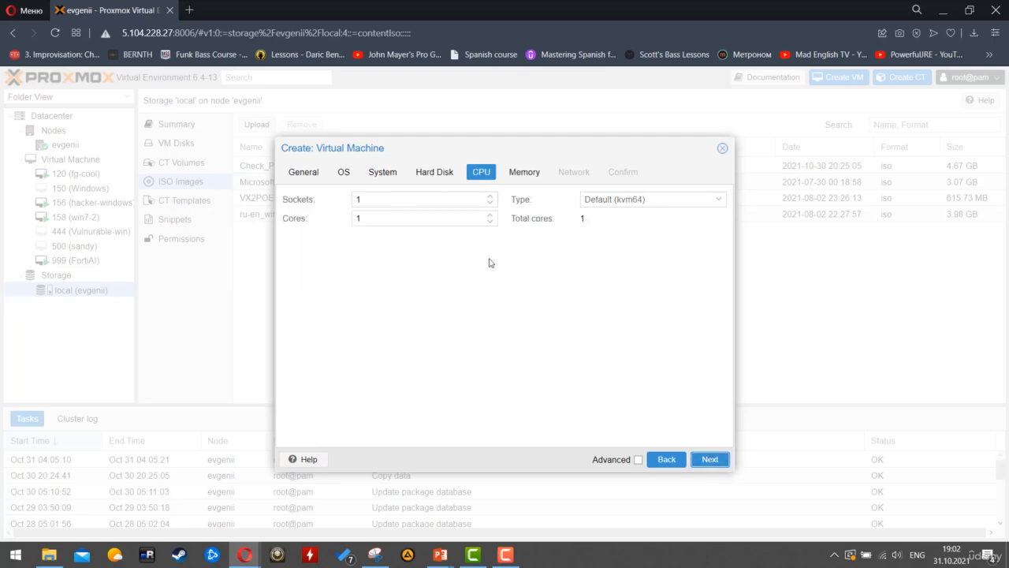
Assign 2 sockets and 2 cores to the virtual machine's CPU and go to the memory settings.
double_click(375, 199)
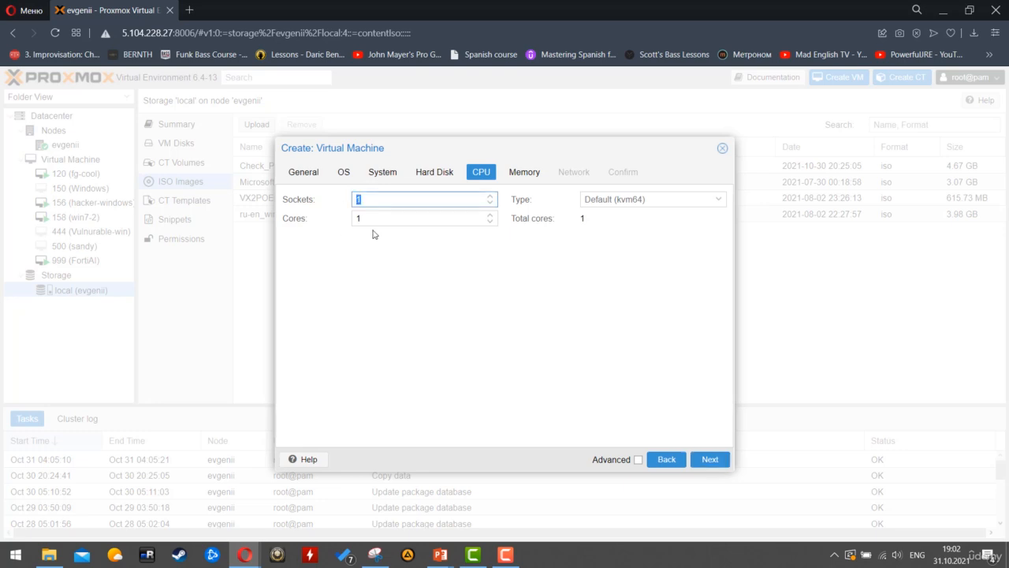
drag(374, 221, 310, 201)
text(22)
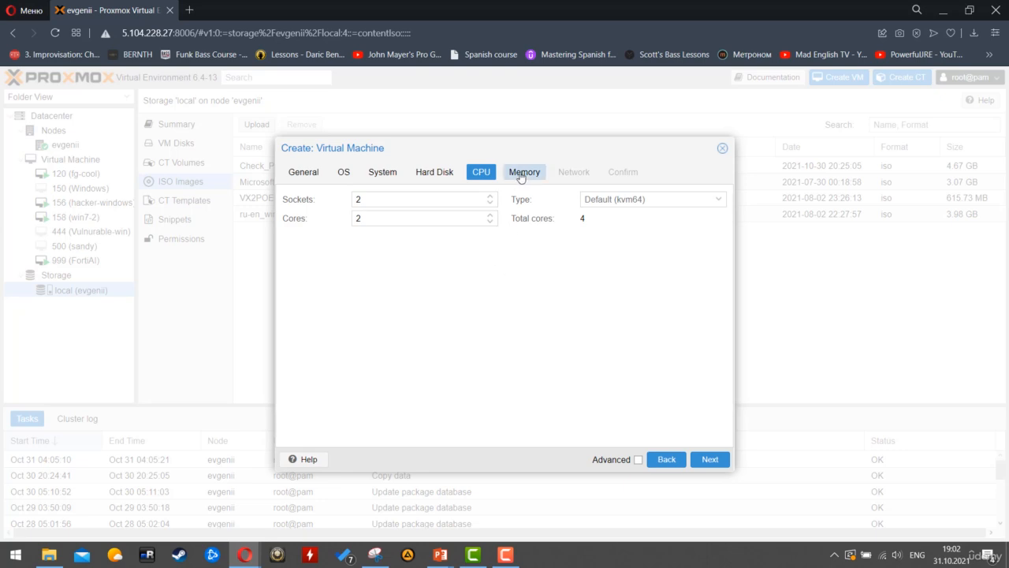
click(522, 172)
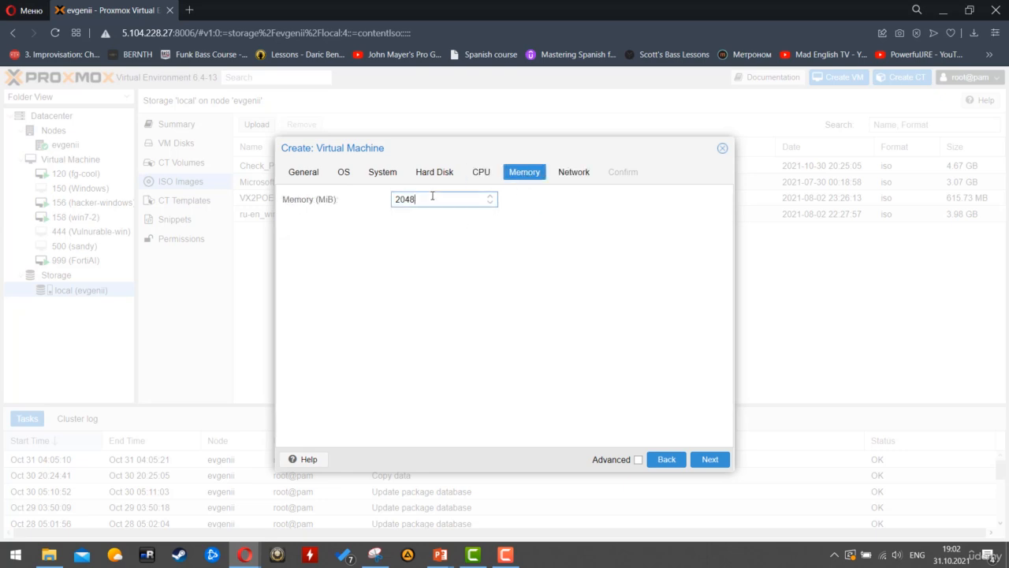
Set the virtual machine's memory to 10000 MiB and proceed to the network settings.
drag(433, 199, 332, 199)
text(10000)
click(473, 267)
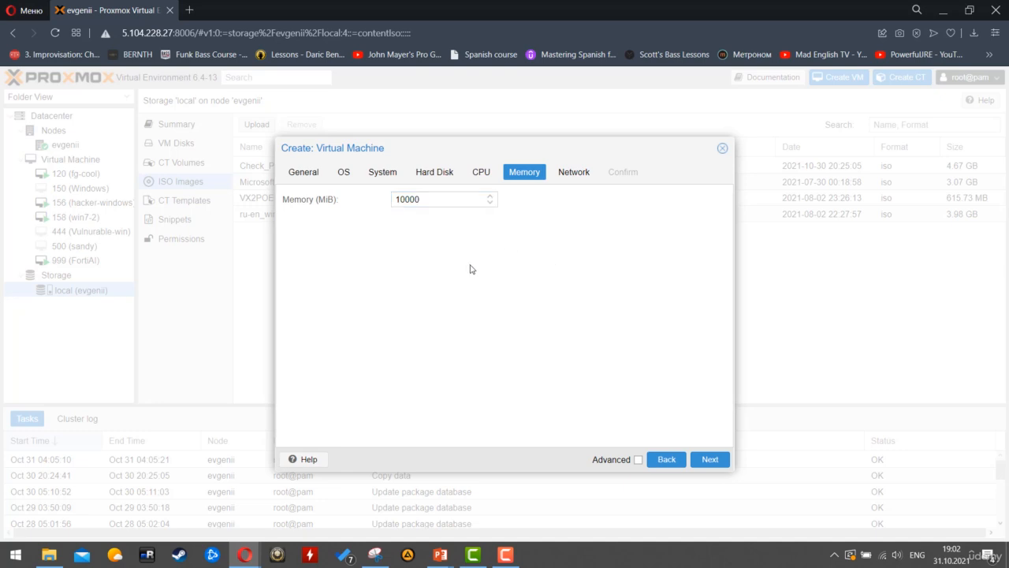
click(569, 182)
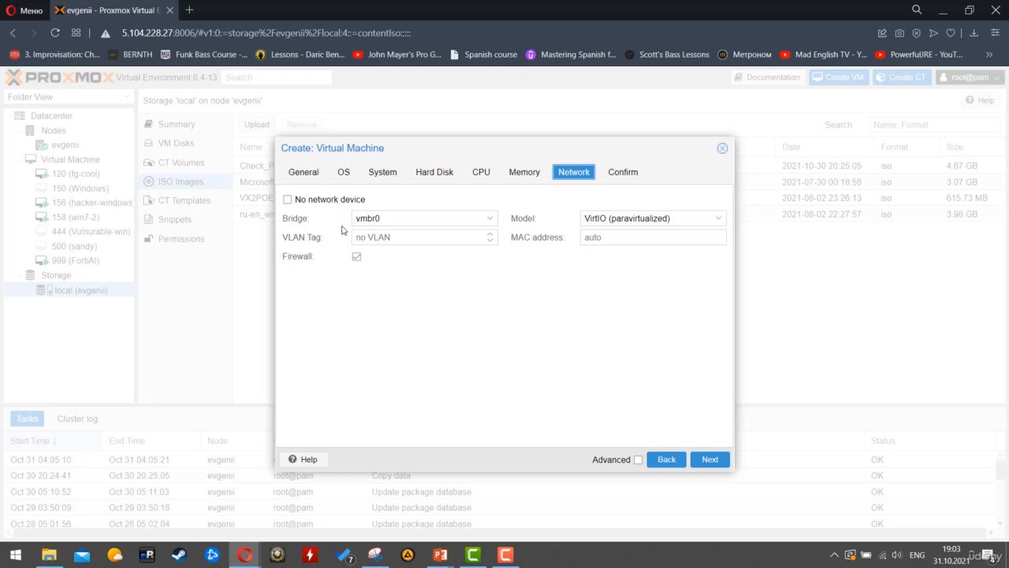
Keep bridge vmbr0 with no VLAN tag, disable the firewall on the network device, and finish creating the virtual machine.
click(402, 218)
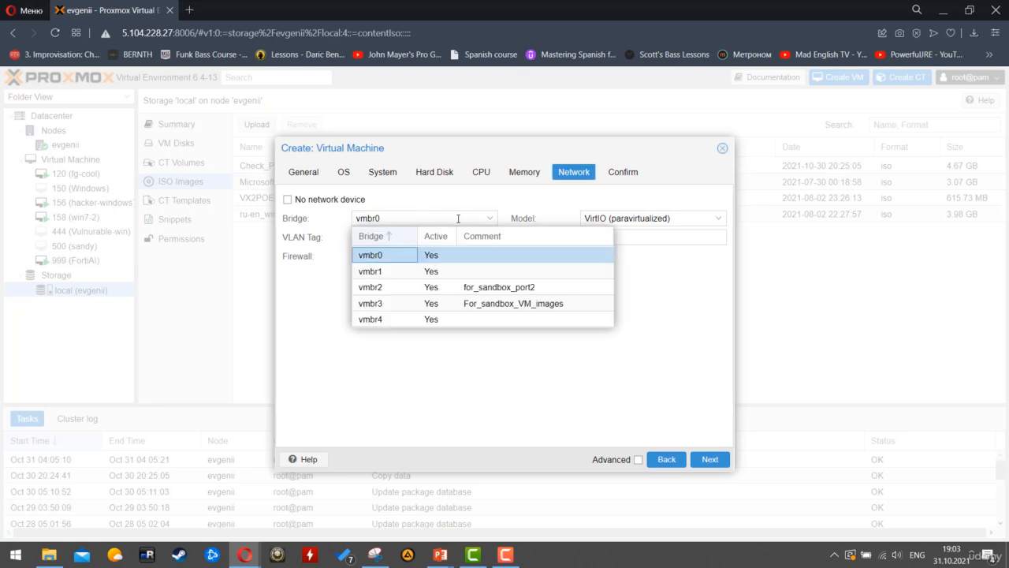
click(375, 256)
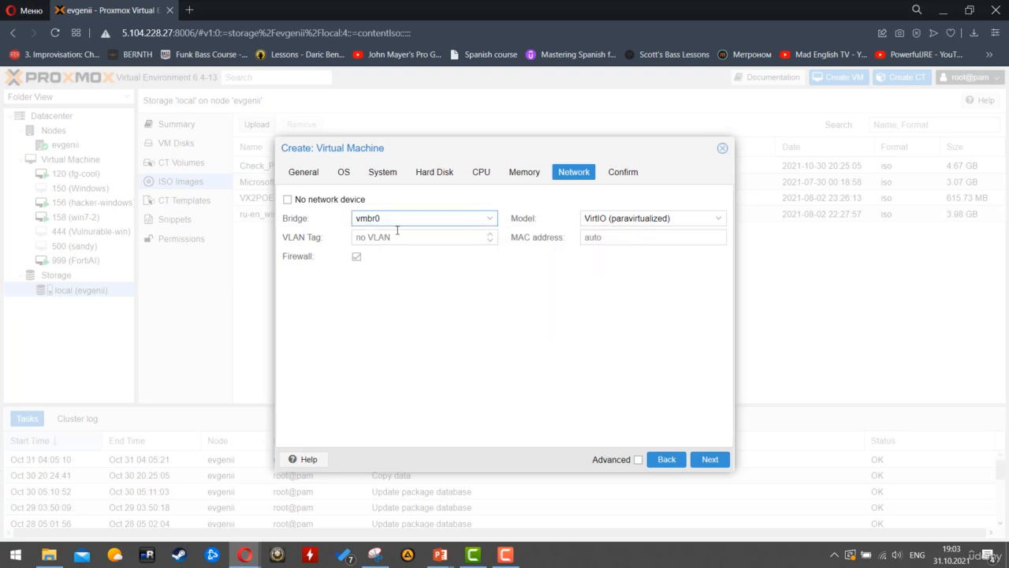
click(389, 243)
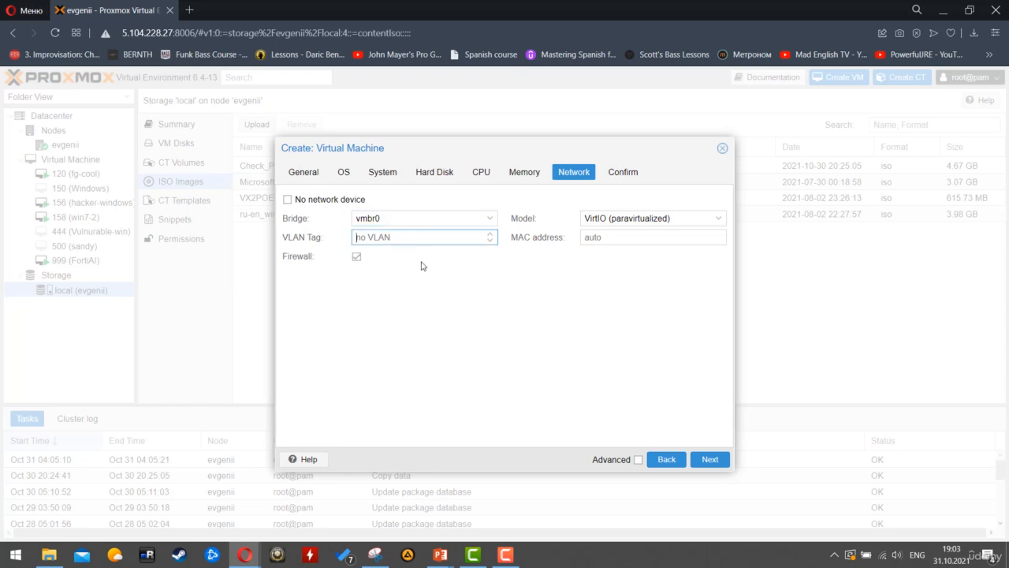
click(356, 257)
click(622, 178)
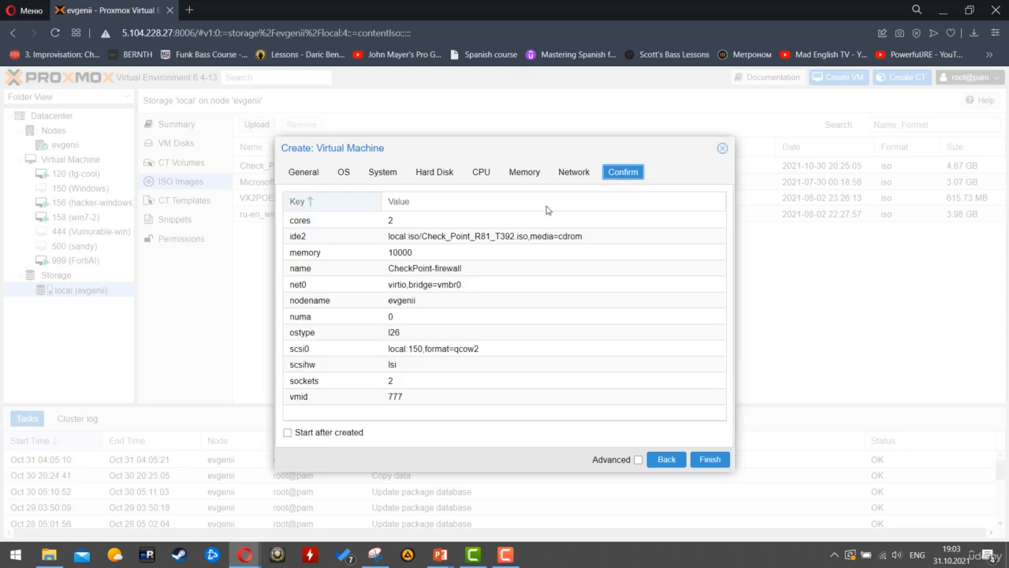
click(705, 459)
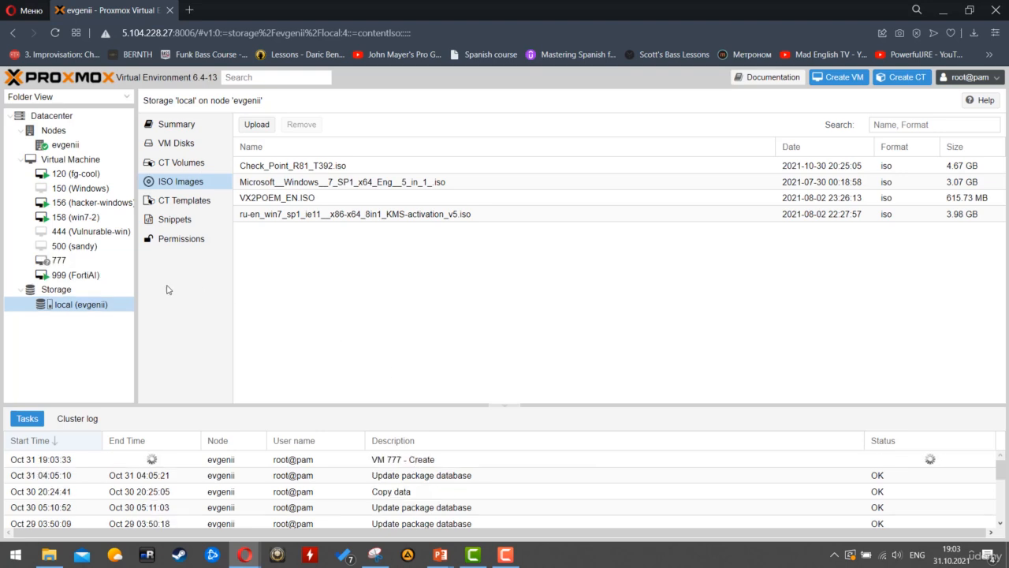
click(97, 275)
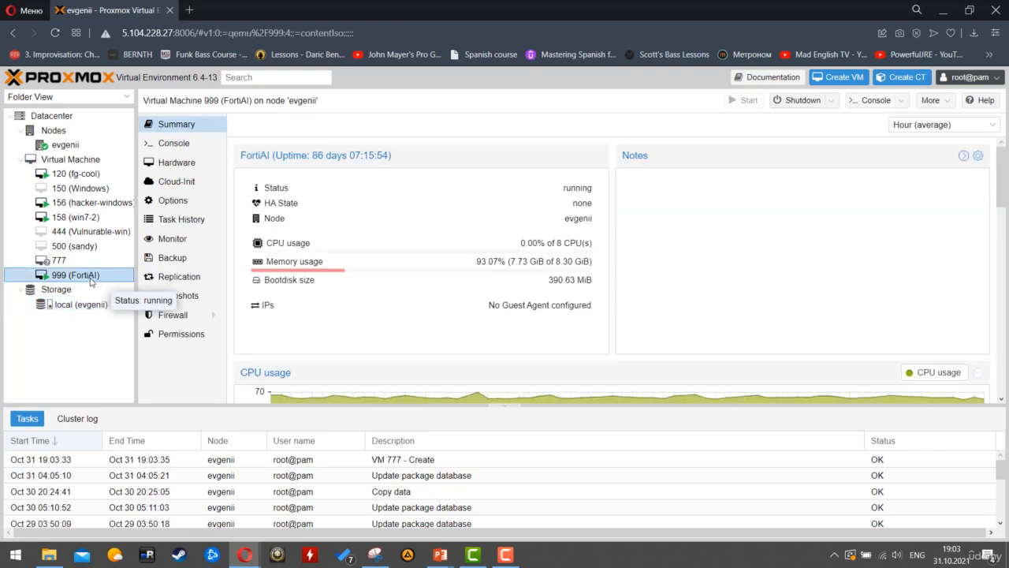
right_click(90, 275)
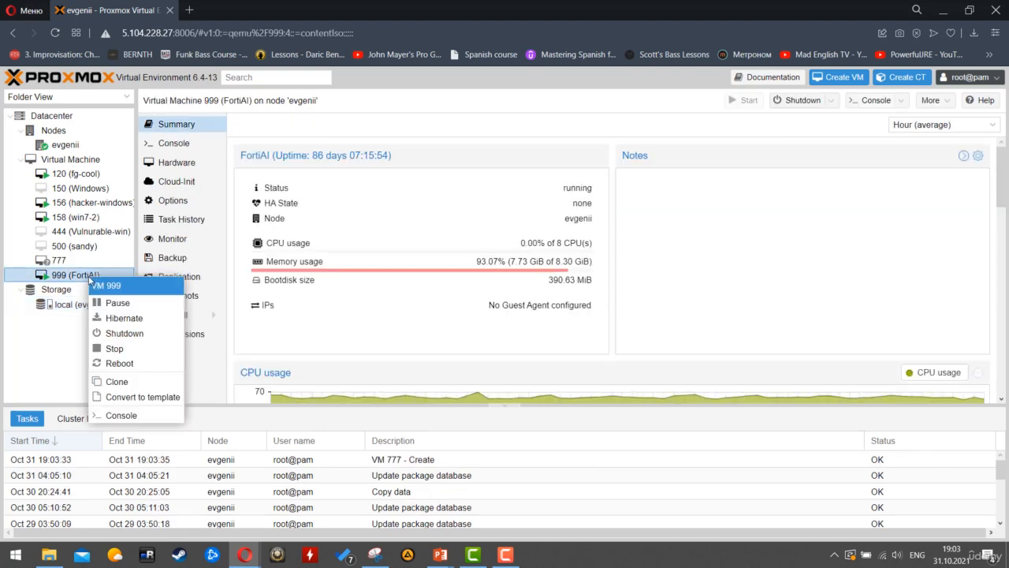
click(75, 368)
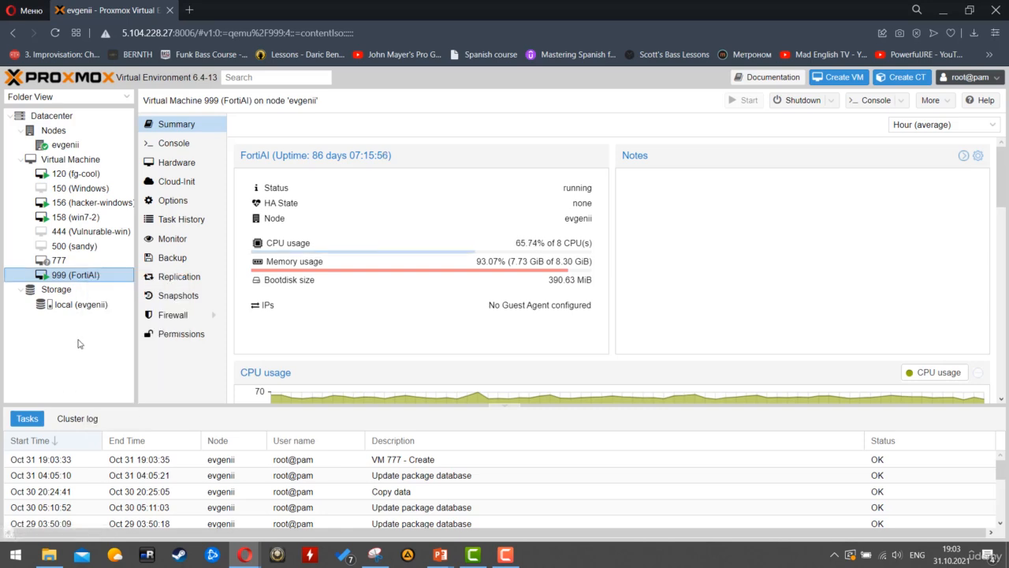
click(57, 262)
Stop virtual machine 999 (FortiAI) and confirm the action.
click(59, 276)
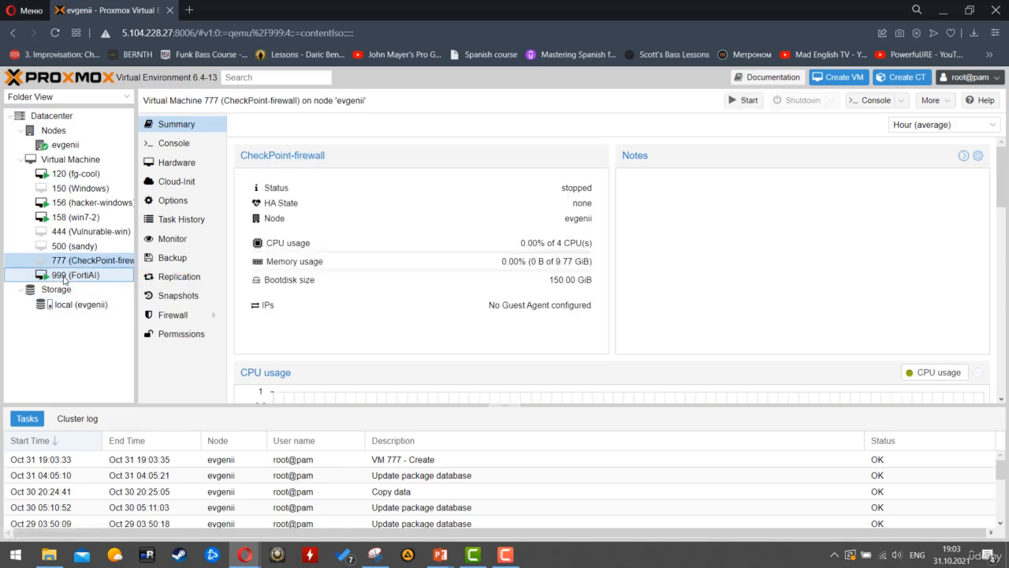
right_click(63, 277)
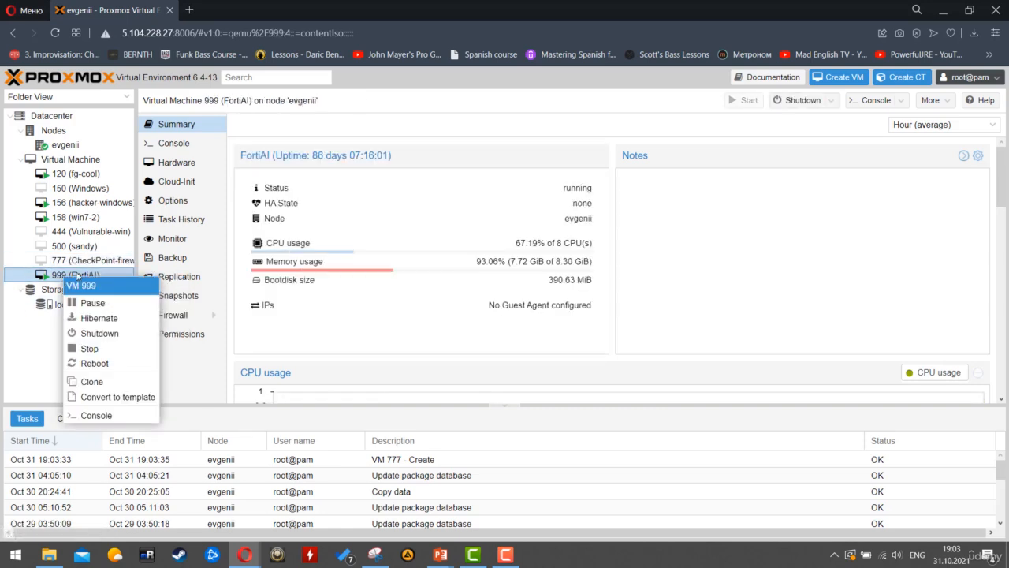
click(110, 348)
click(477, 333)
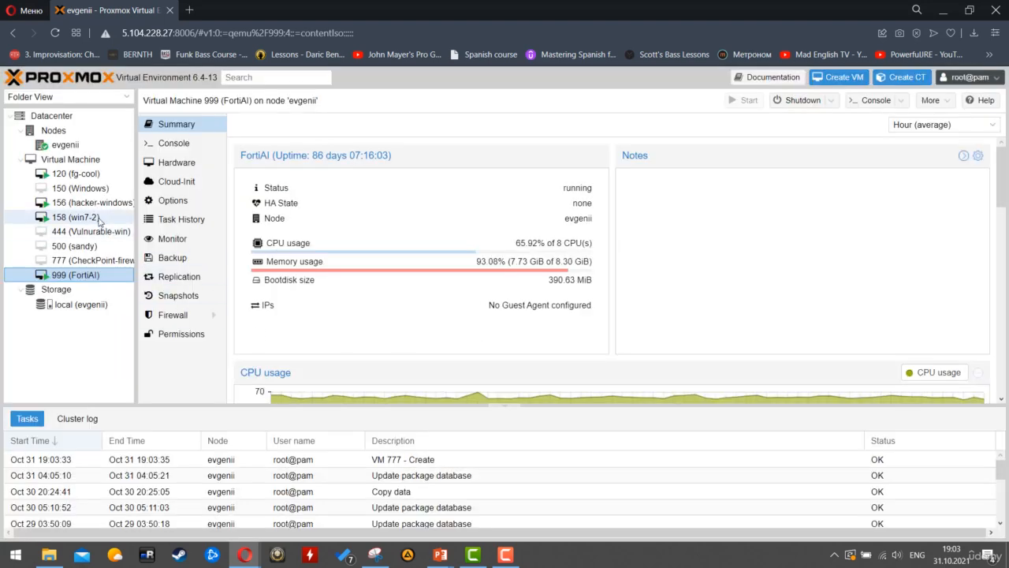
Stop virtual machine 158 (win7-2) and confirm the action.
click(67, 218)
right_click(83, 218)
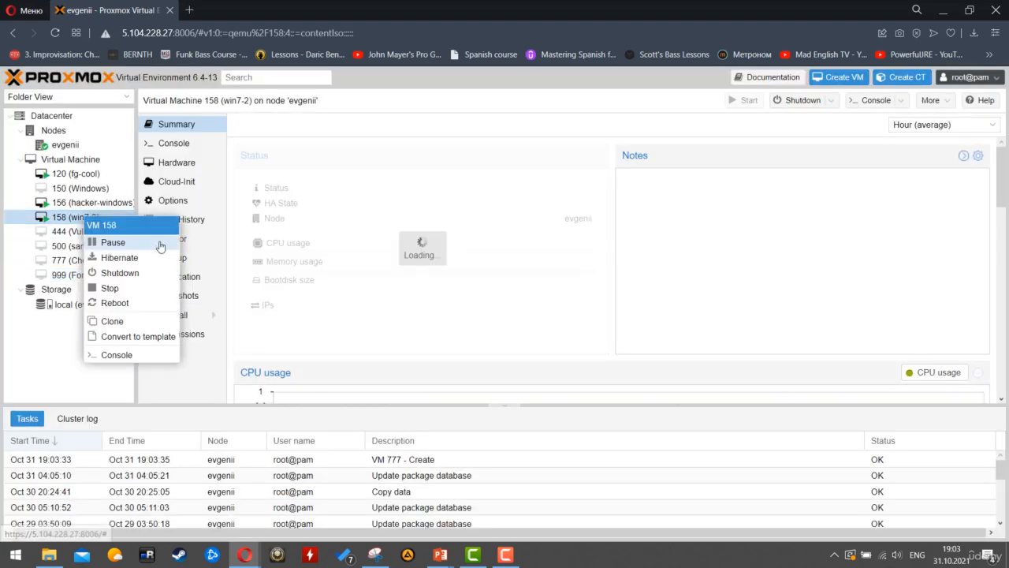
click(110, 289)
click(478, 334)
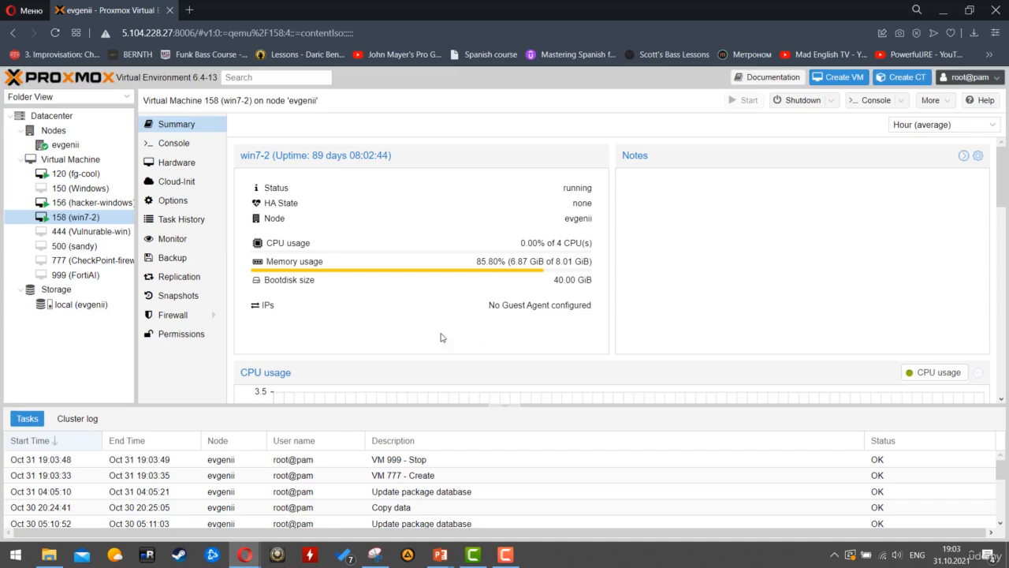
Stop virtual machine 156 (hacker-windows) and confirm the action.
click(77, 204)
right_click(78, 205)
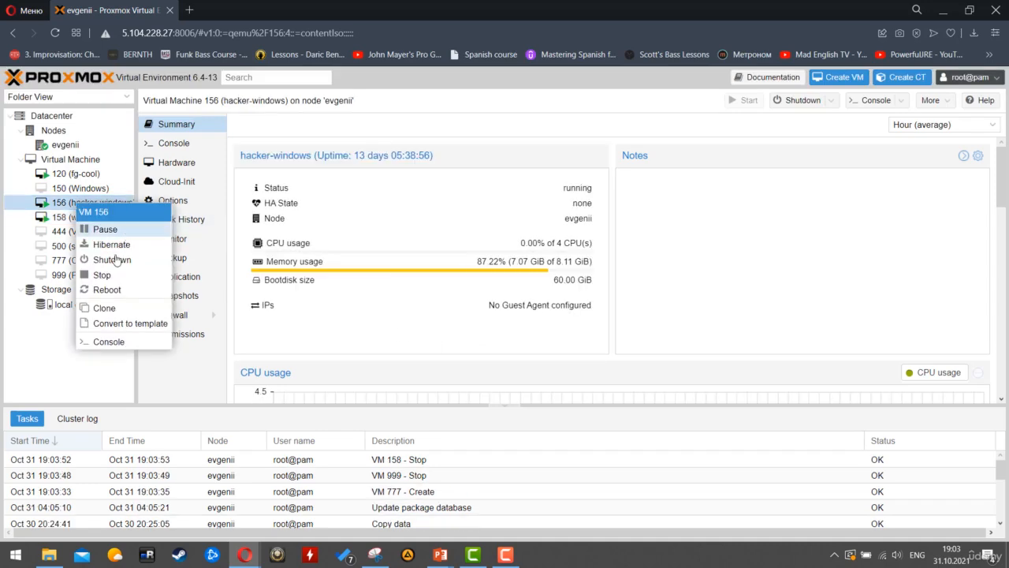
click(115, 274)
click(477, 335)
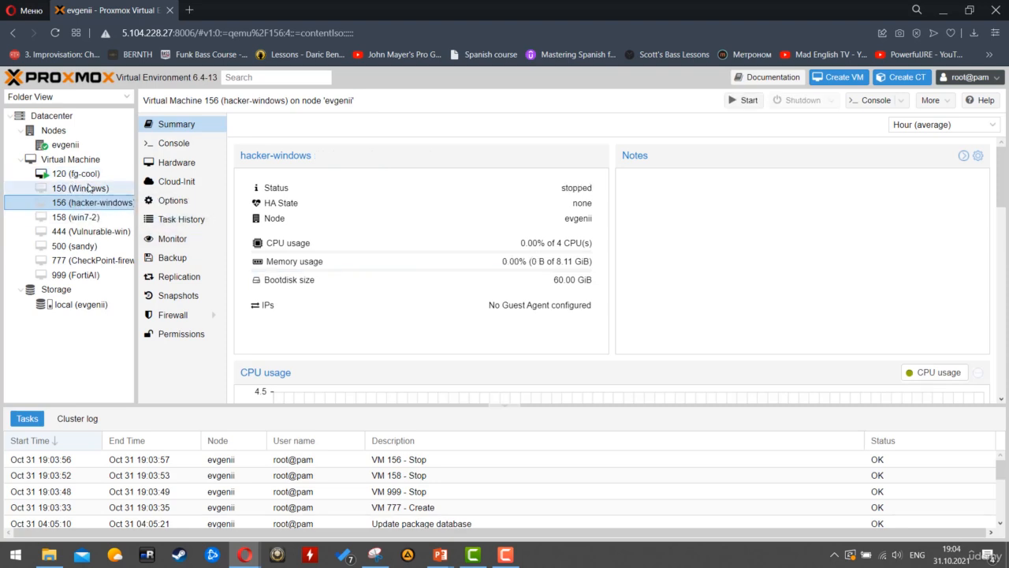
Stop virtual machine 120 (fg-cool) and confirm the action.
right_click(40, 175)
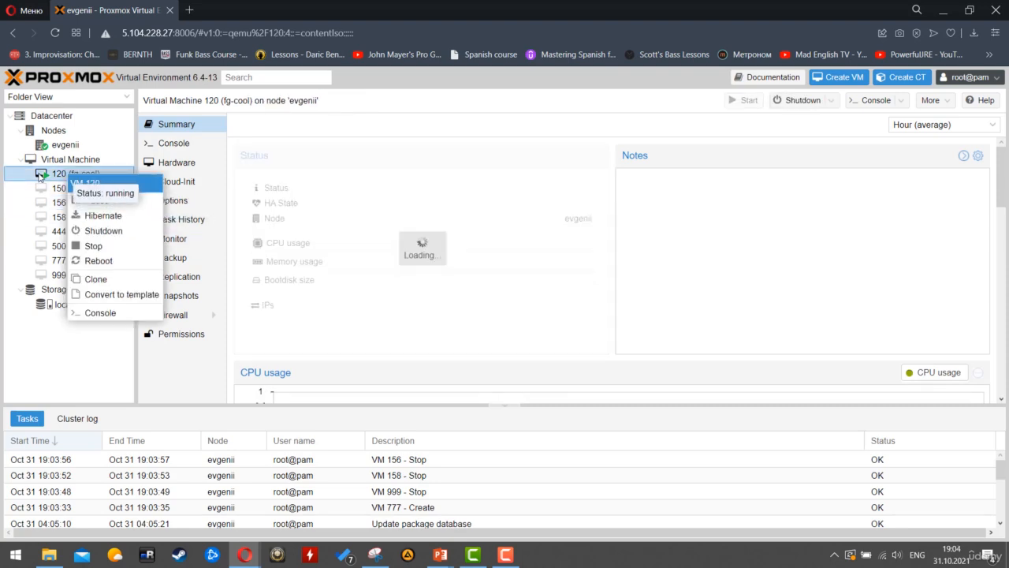
click(98, 246)
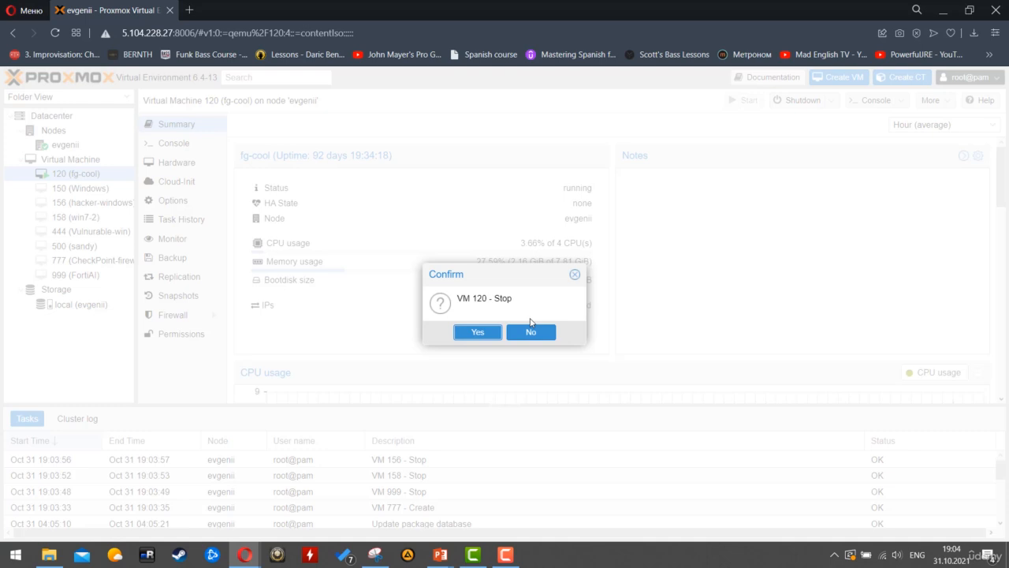
click(468, 333)
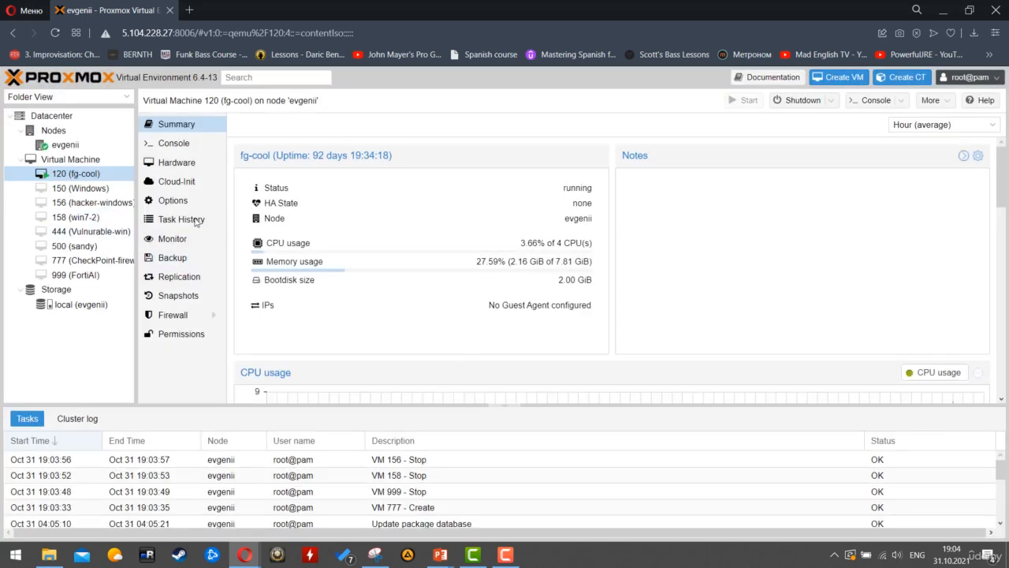
View the console and the hardware configuration of virtual machine 777 (CheckPoint-firewall).
click(79, 262)
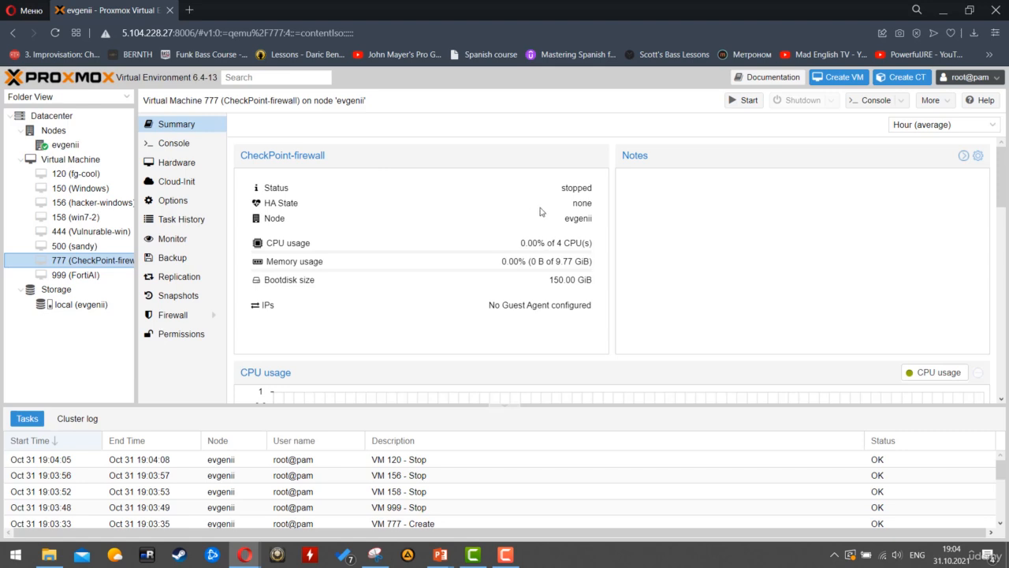
click(165, 145)
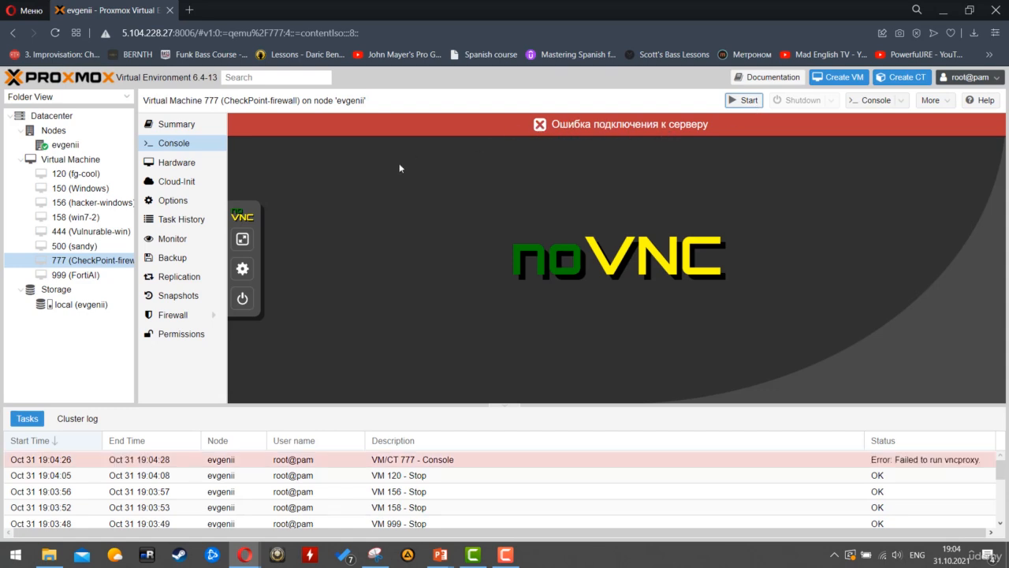
click(171, 164)
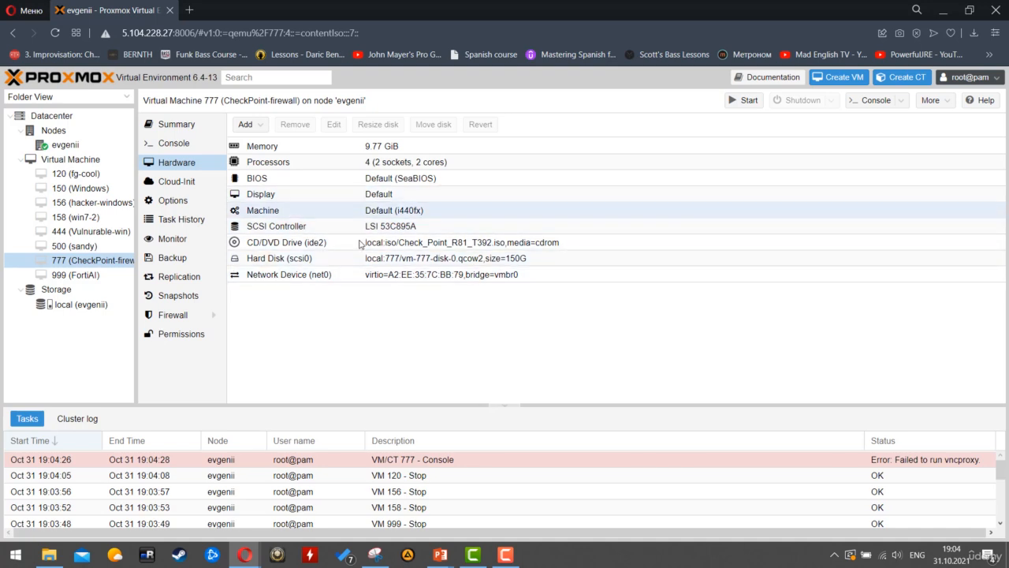
click(334, 308)
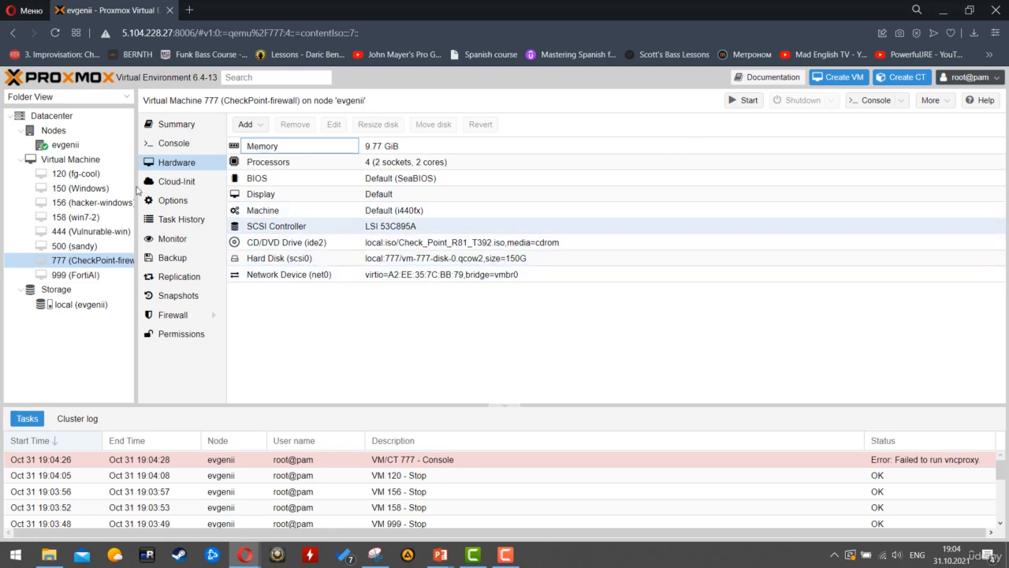
Examine the vmbr0 bridge's address in the node's network settings and compare it with the topology diagram in PowerPoint.
click(92, 163)
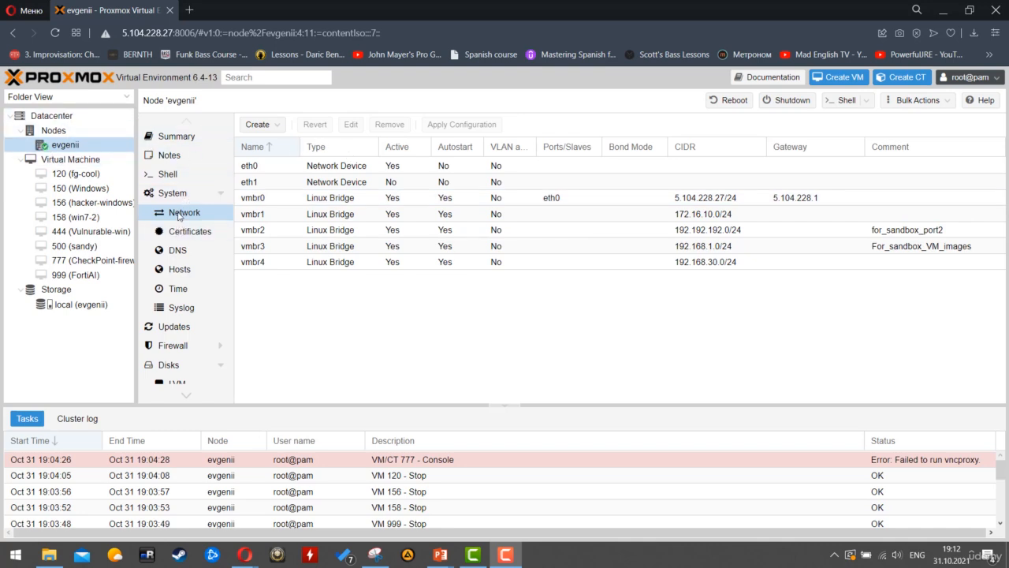
click(415, 373)
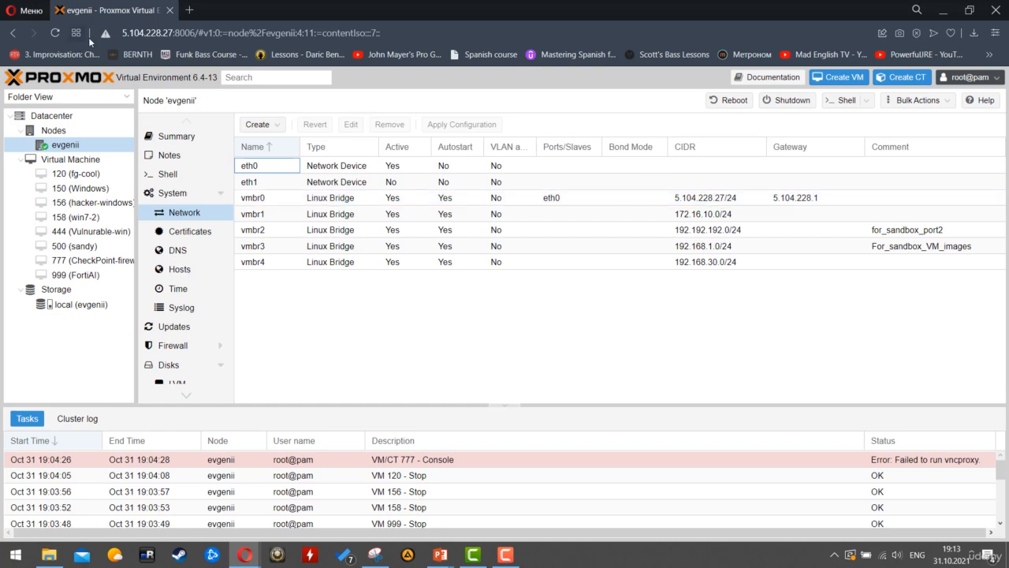
click(134, 33)
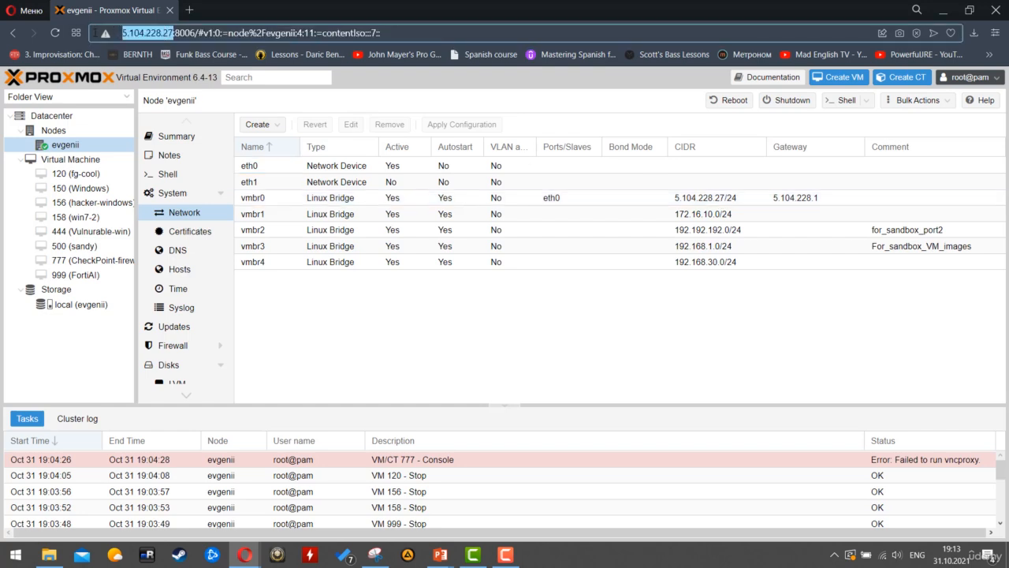
click(716, 199)
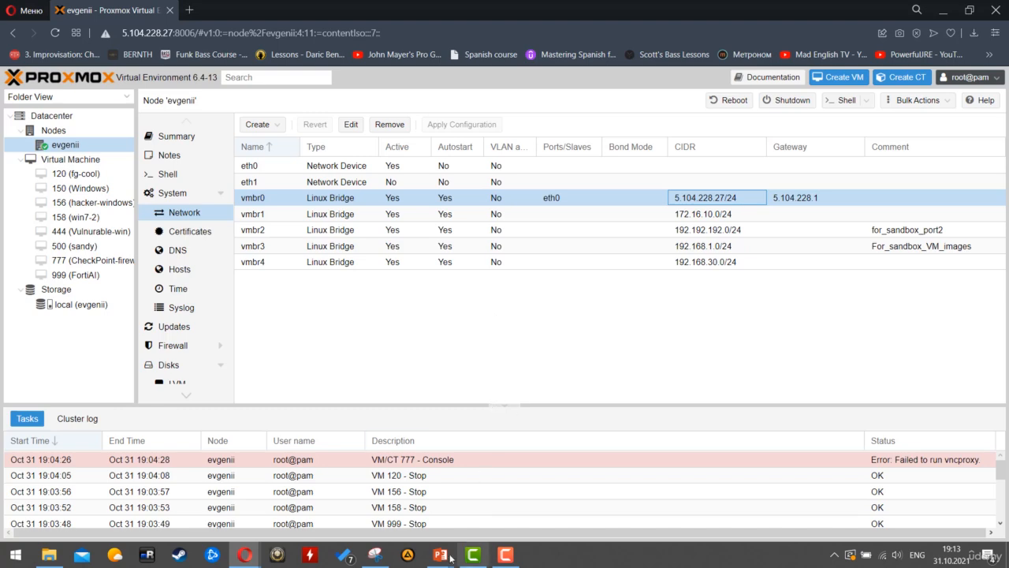
click(460, 526)
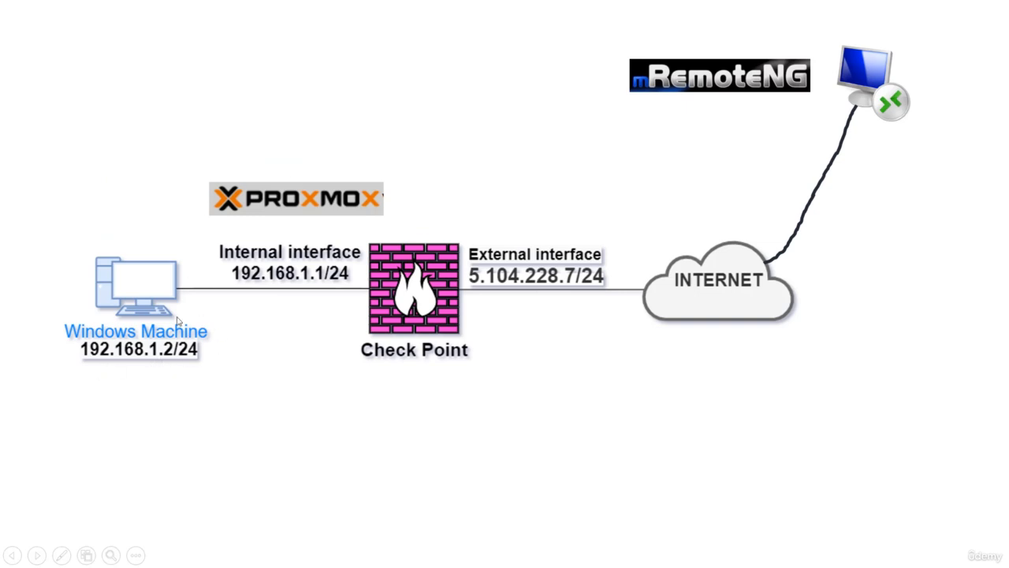
key(alt+Tab)
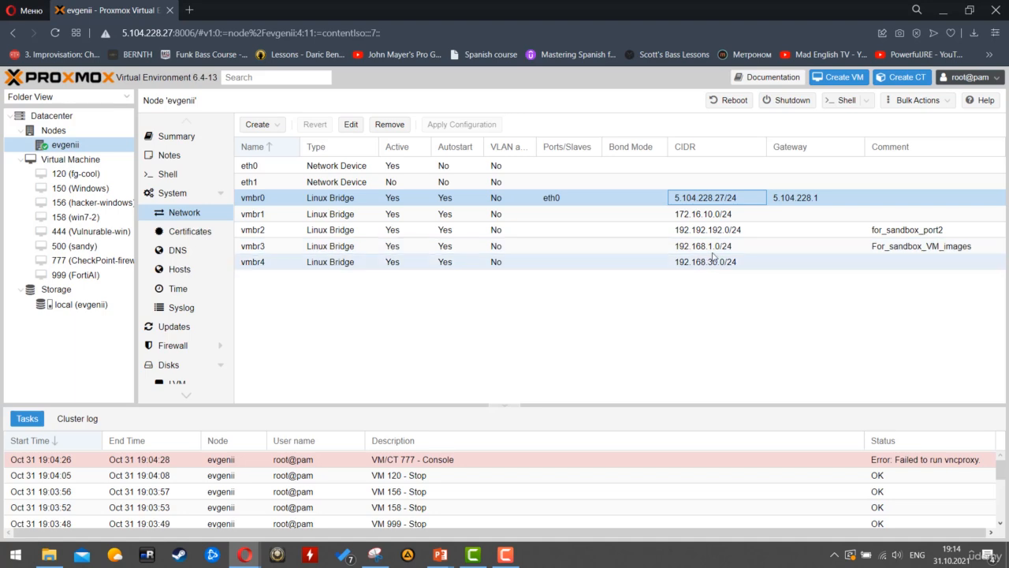
Replace the vmbr3 Linux bridge's comment with Checkpoint_internal_environment.
click(727, 246)
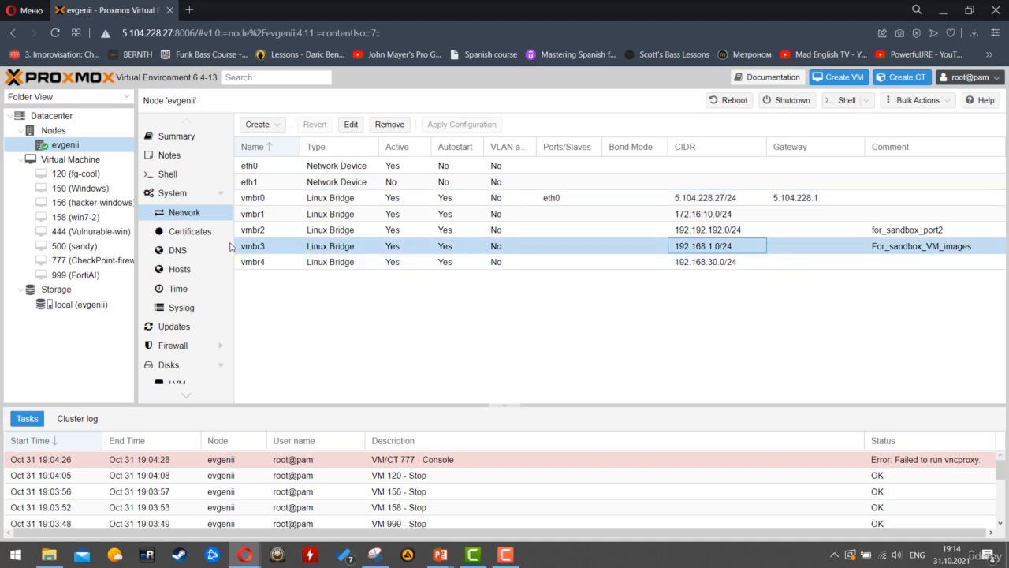
double_click(921, 247)
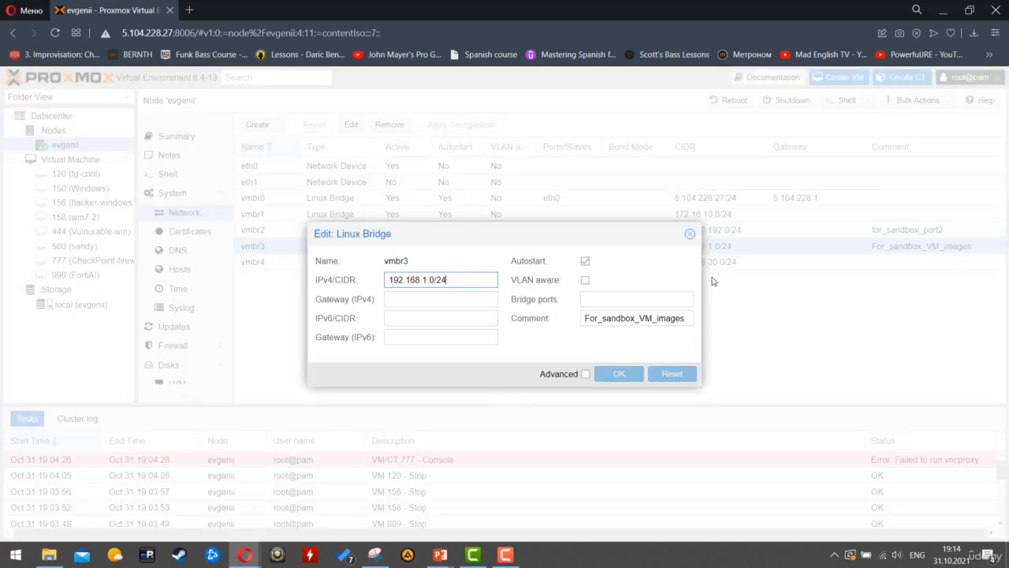
click(671, 317)
drag(673, 318, 468, 313)
text(f)
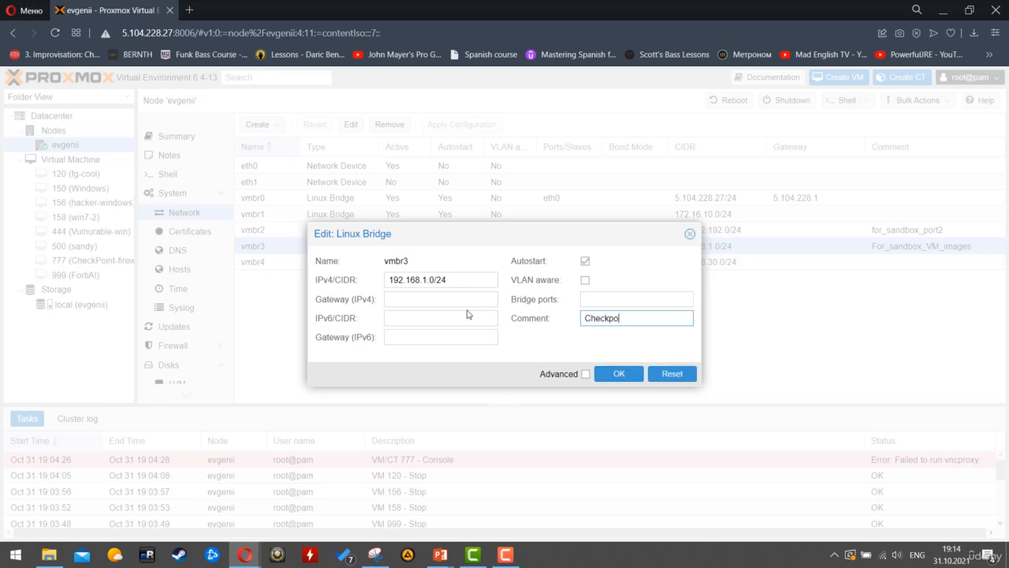
key(BackSpace)
text(ron)
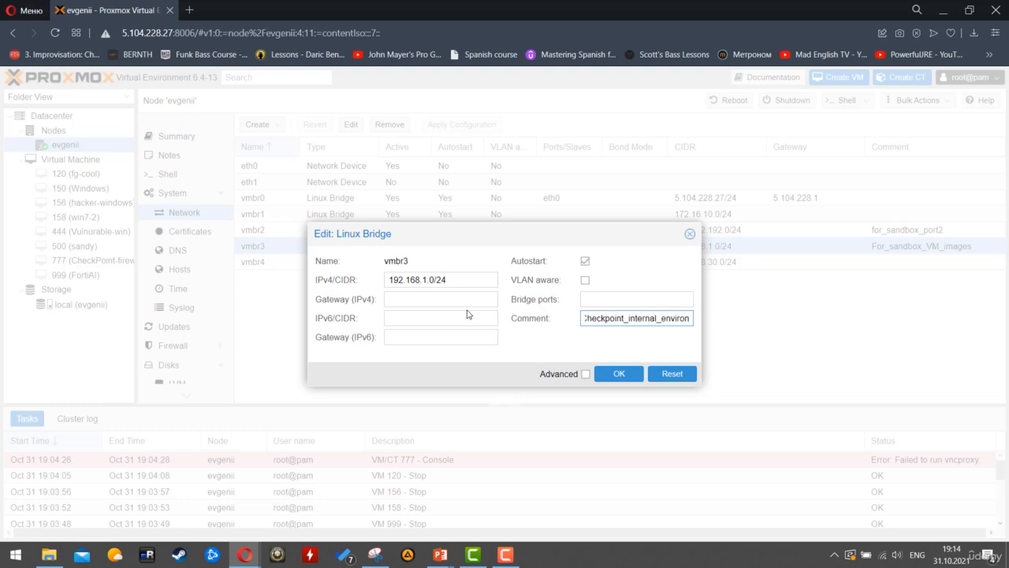
text(ment)
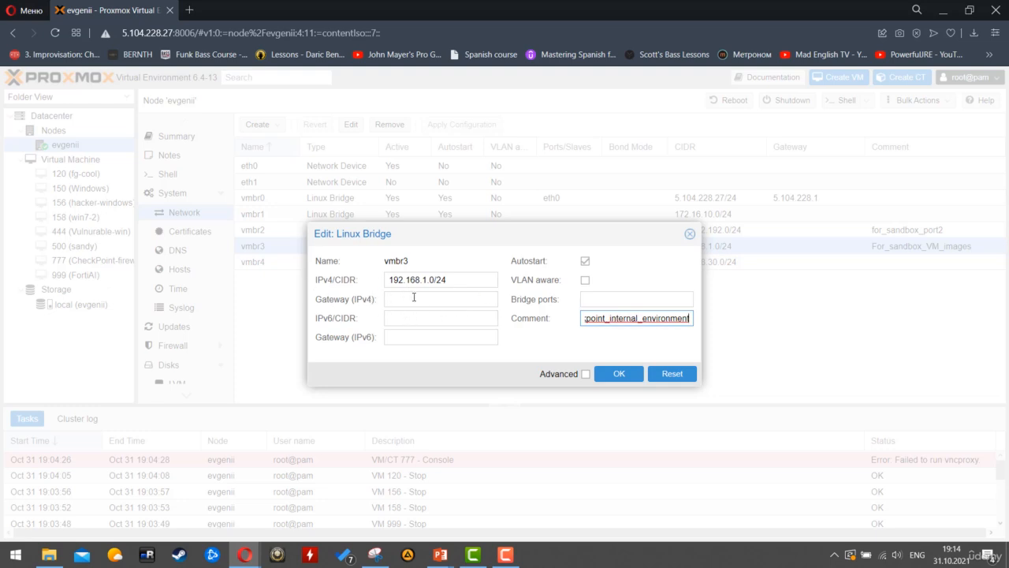
Check the vmbr3 bridge's name and IPv4 address against the internal network in the PowerPoint topology diagram.
click(414, 298)
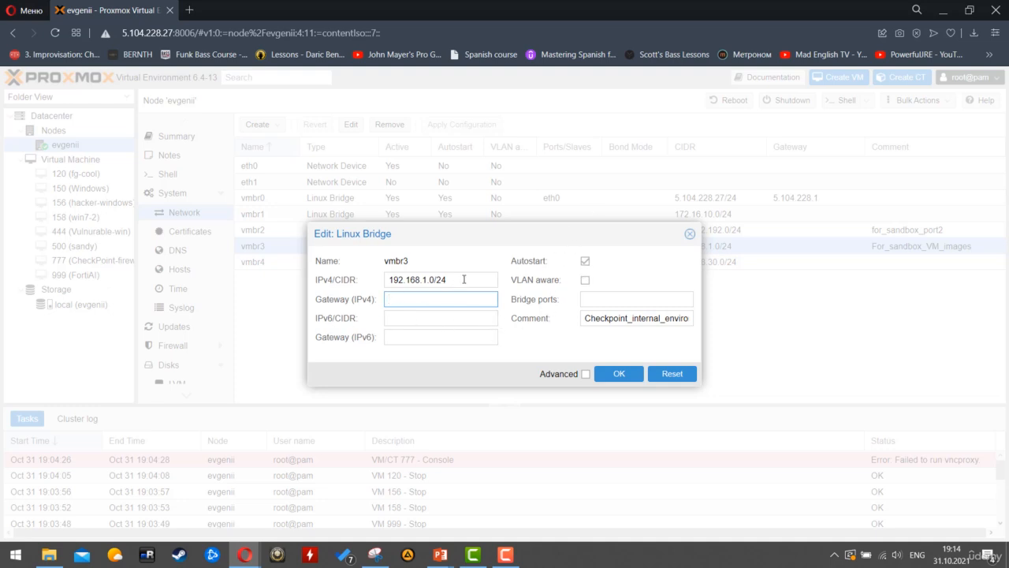
drag(464, 279, 362, 290)
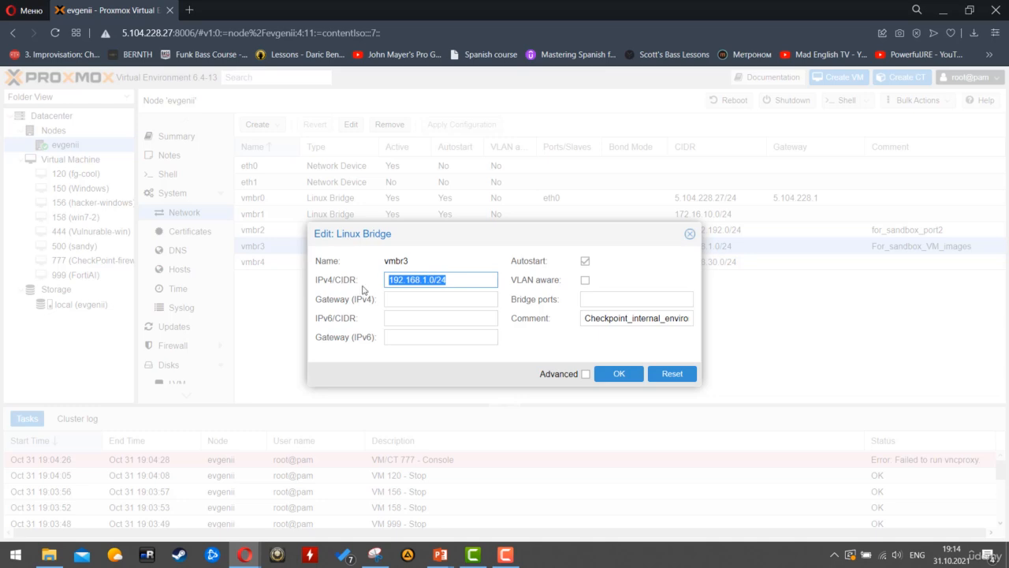
drag(465, 281, 364, 287)
drag(459, 281, 348, 284)
drag(412, 265, 385, 262)
click(403, 263)
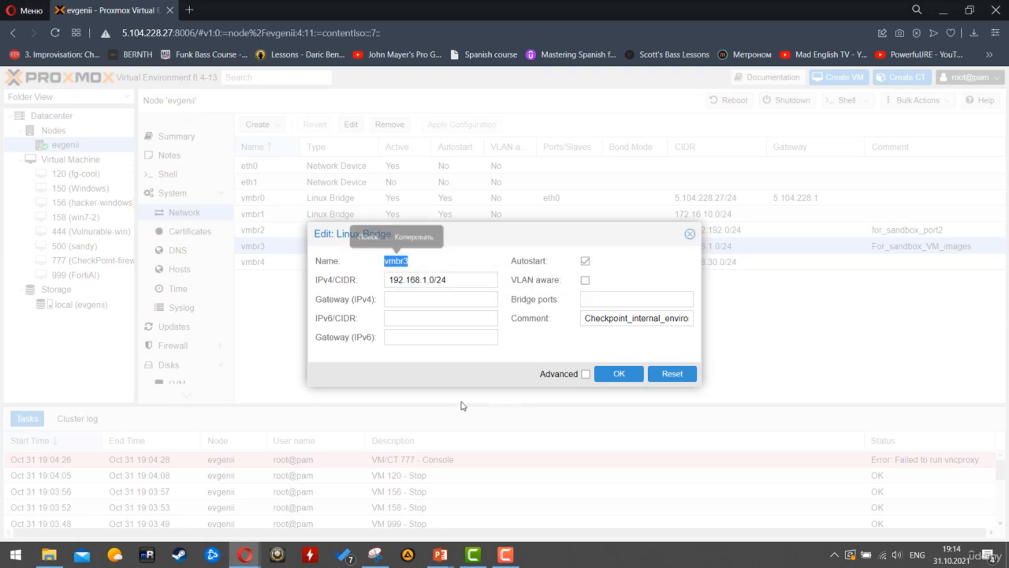
mouse_move(440, 552)
click(505, 490)
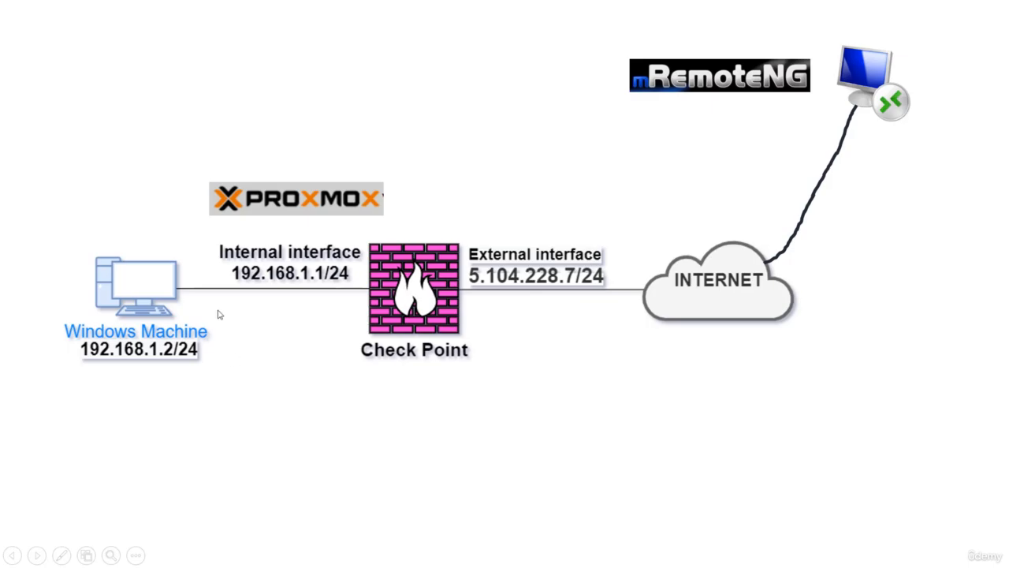
key(alt+Tab)
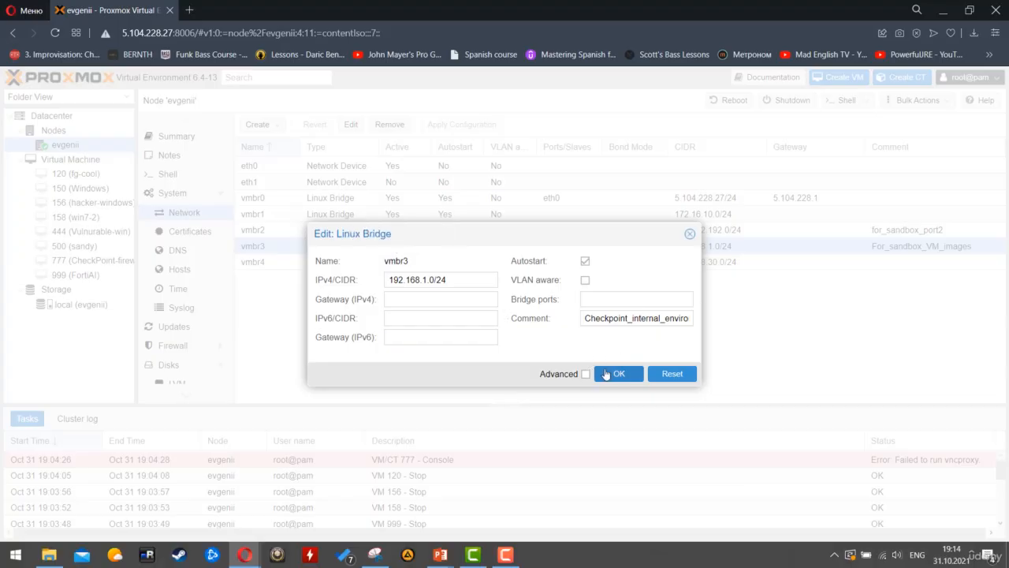
Save the vmbr3 bridge edit, apply the pending network configuration on the node and confirm it.
click(619, 374)
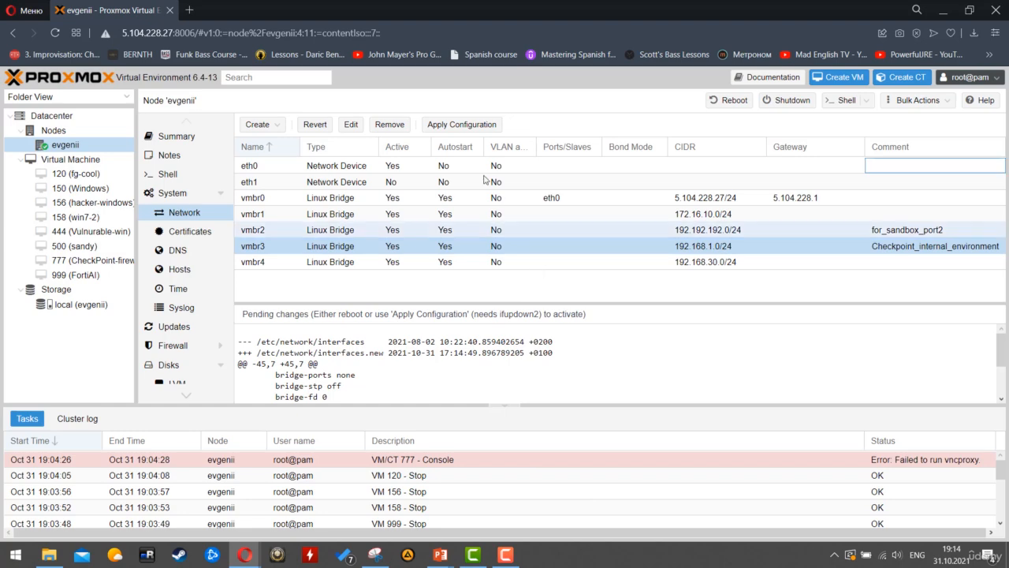
click(459, 127)
click(478, 337)
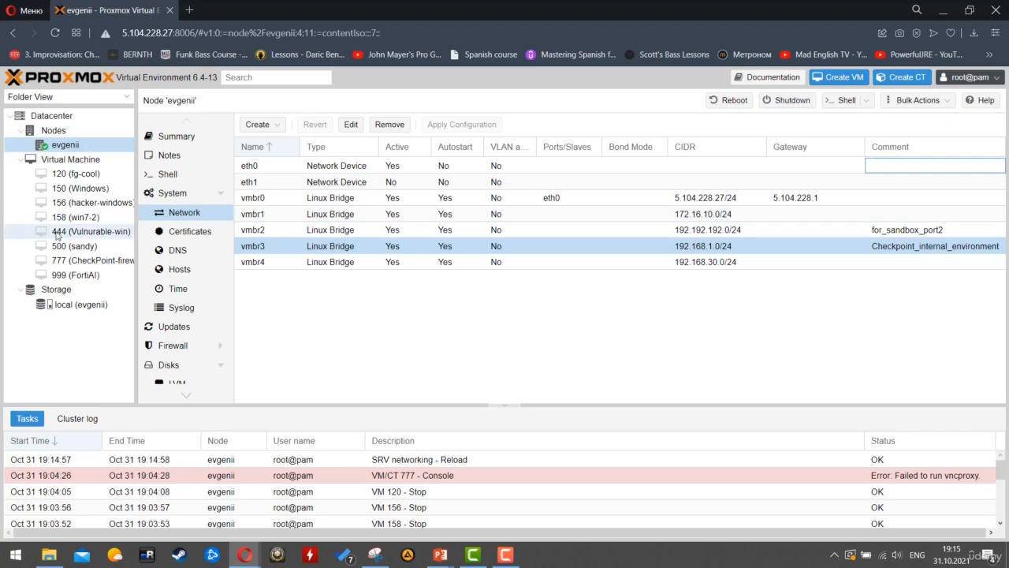
Add a VirtIO network device on bridge vmbr3 to virtual machine 777 (CheckPoint-firewall), with no VLAN tag and the firewall enabled.
click(81, 261)
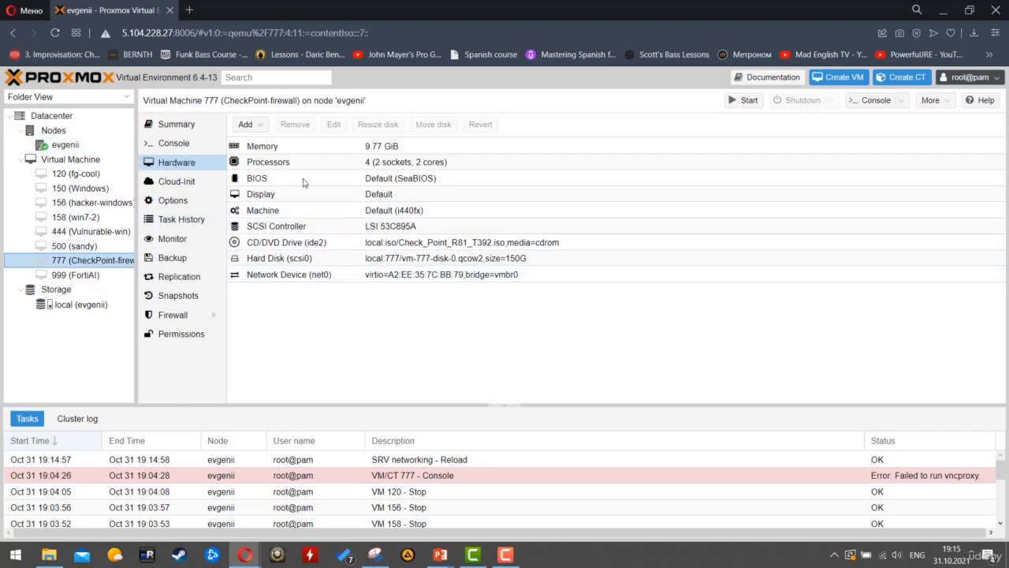
click(408, 341)
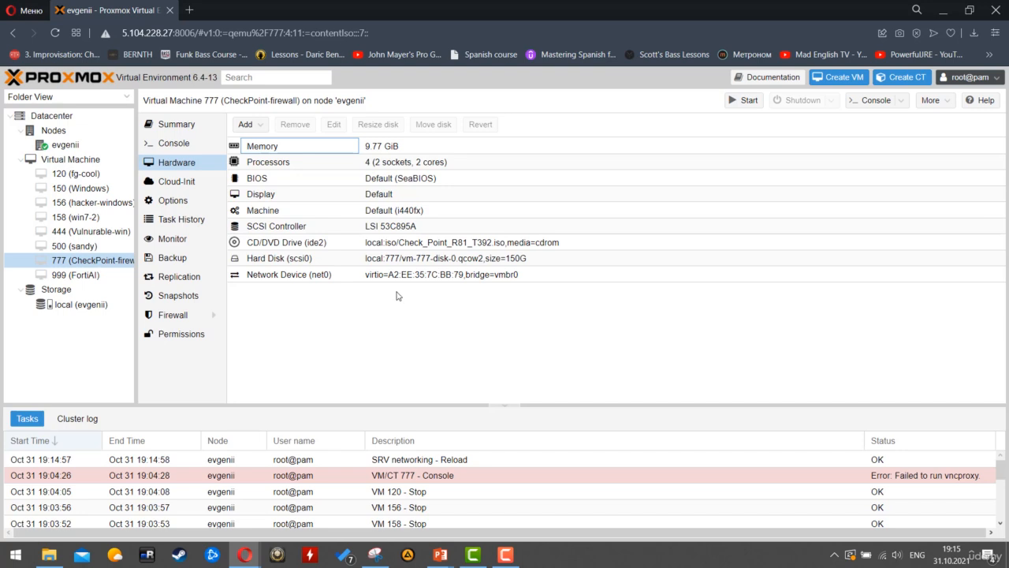
click(260, 129)
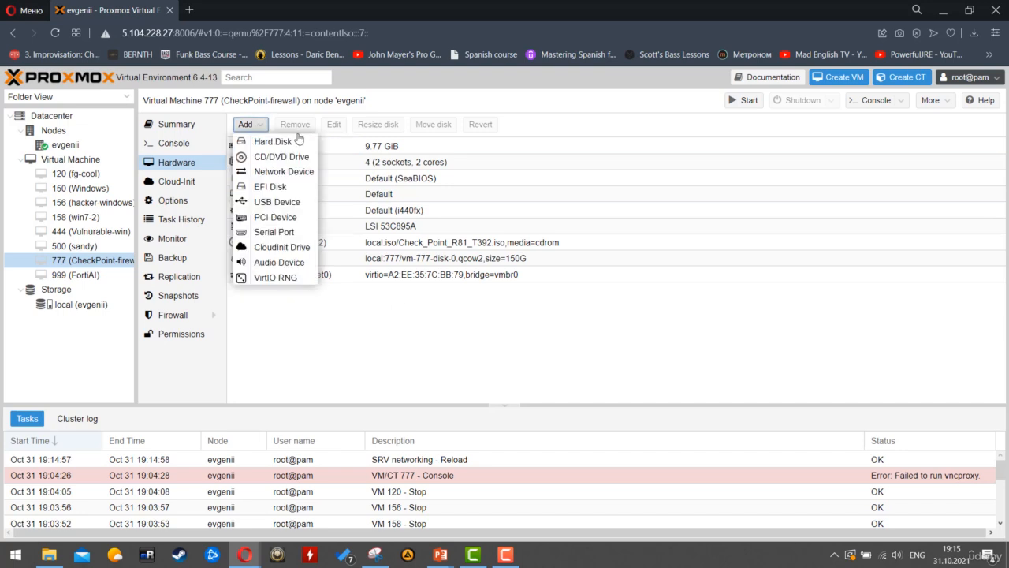
click(285, 171)
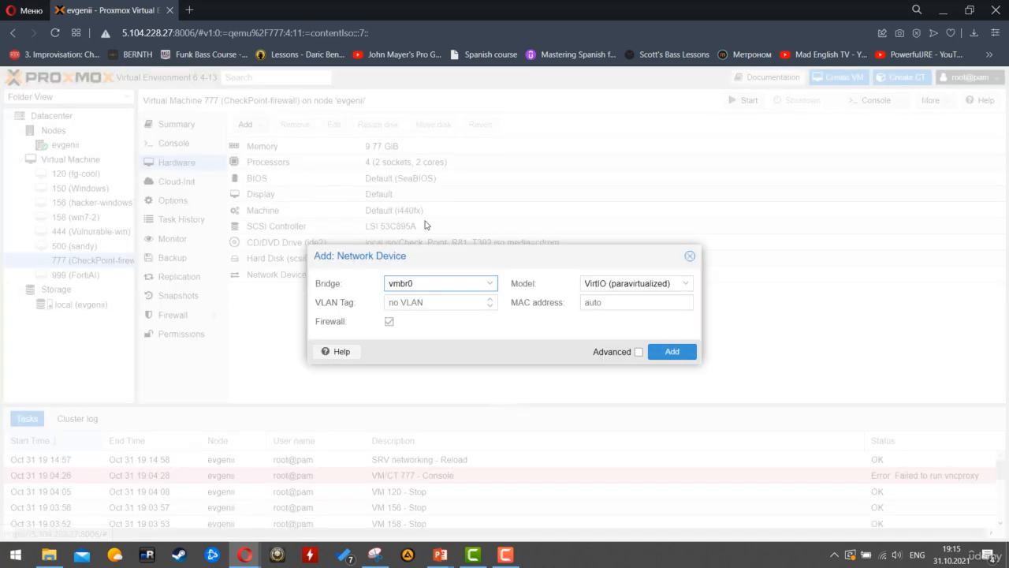
click(491, 283)
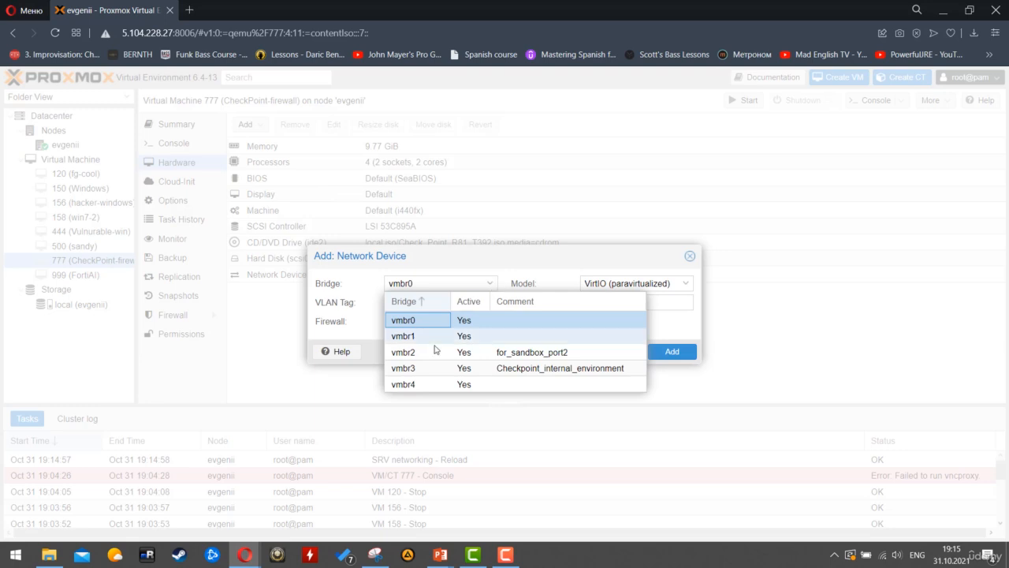
click(518, 373)
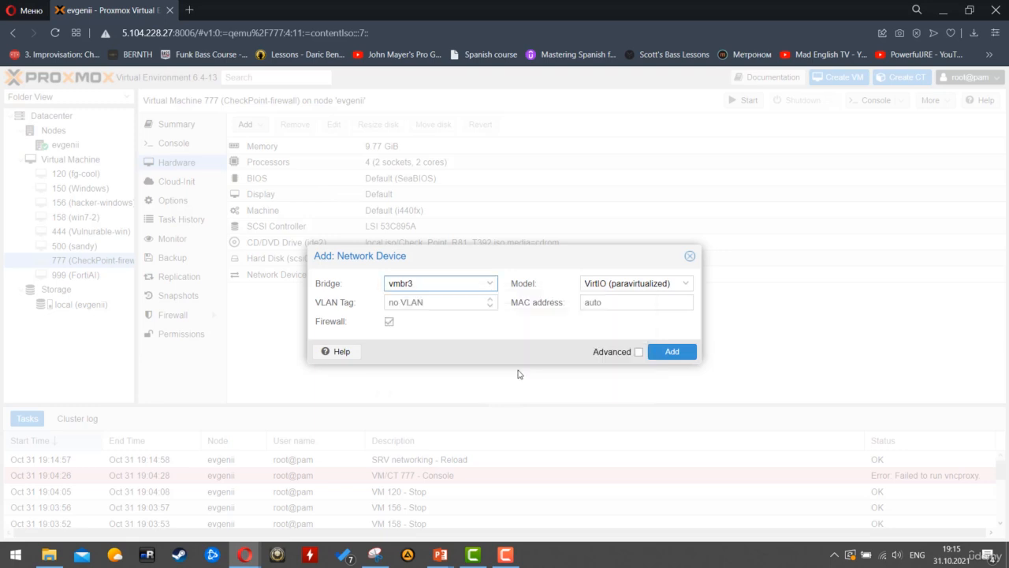
click(431, 302)
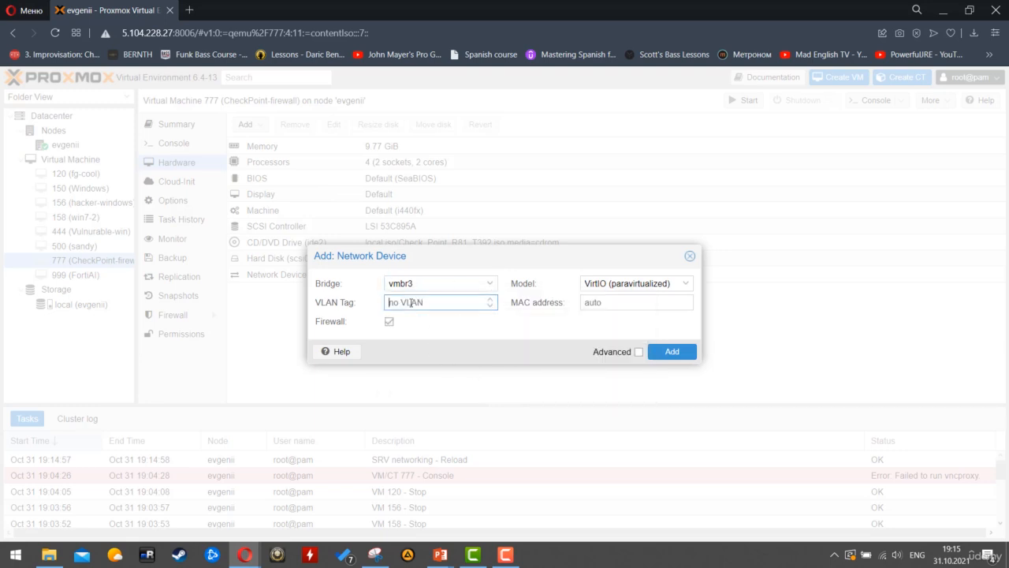
click(479, 330)
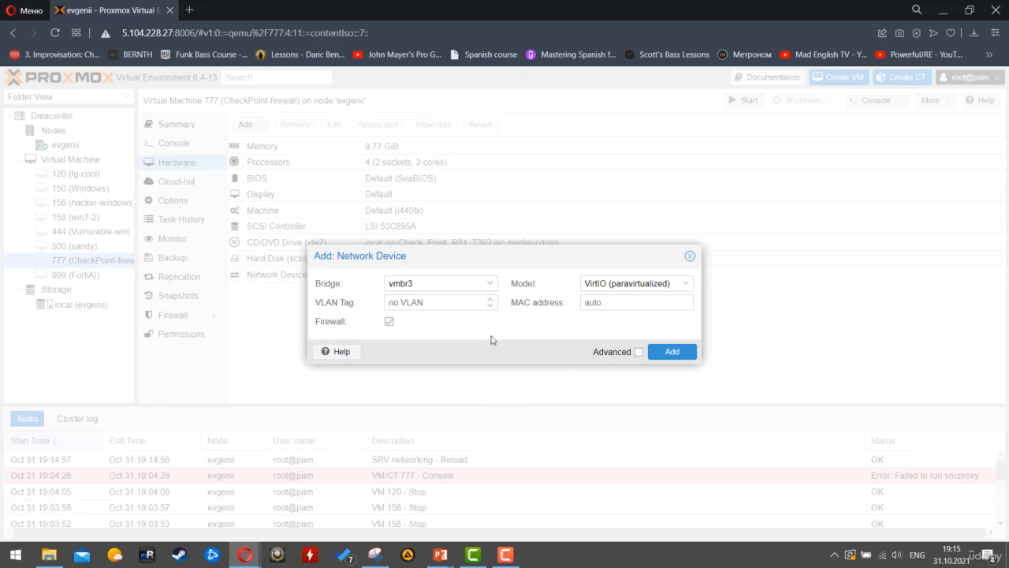
click(672, 352)
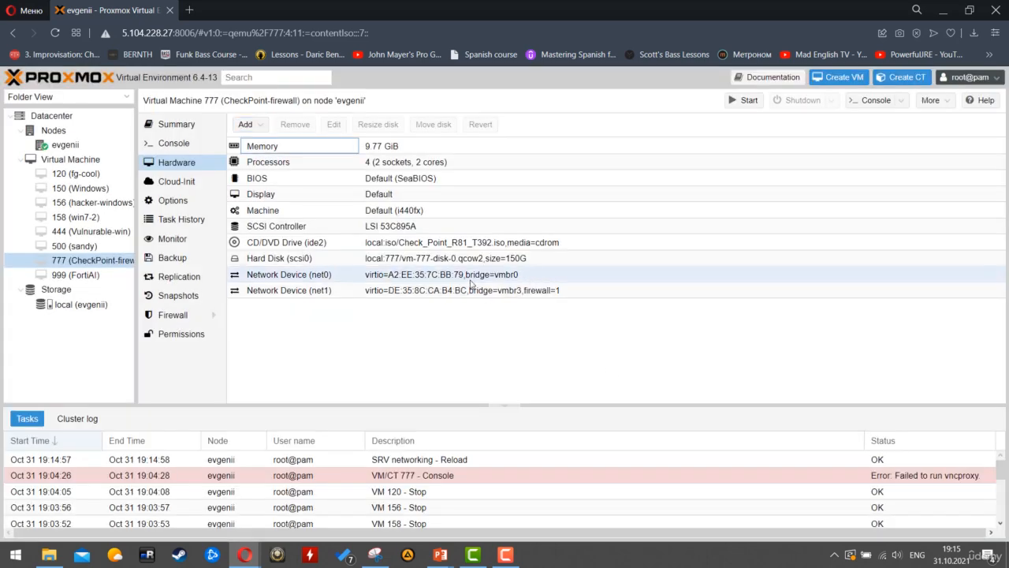
Examine virtual machine 777's two network devices and the vmbr0 gateway, comparing them with the external interface in the PowerPoint topology diagram.
click(313, 281)
click(312, 294)
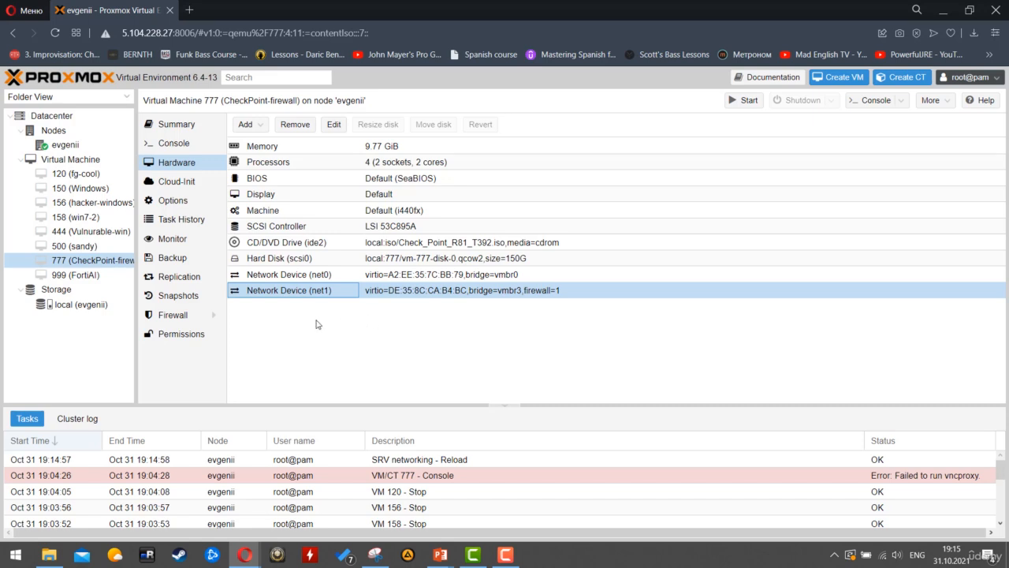
click(317, 281)
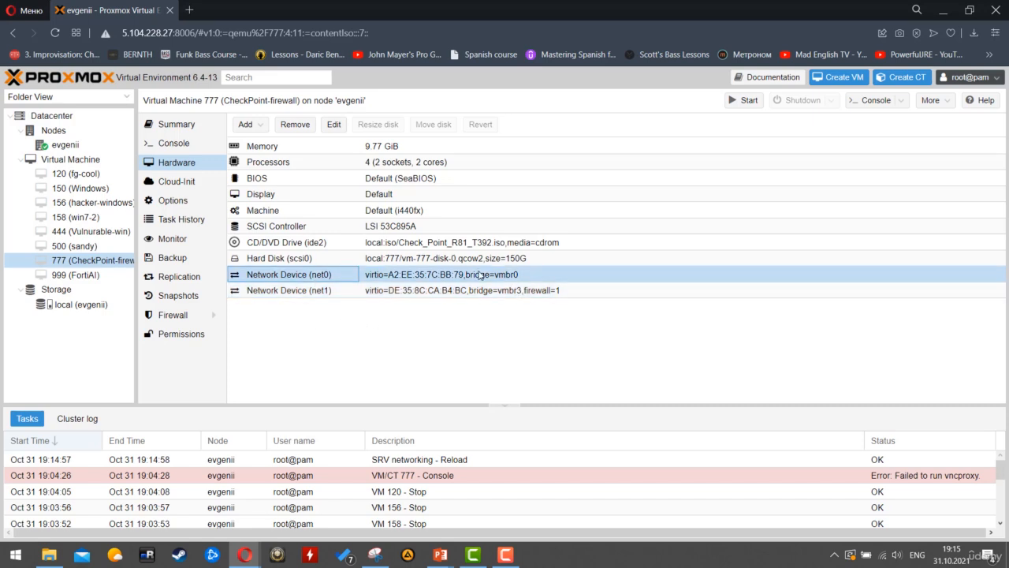
click(65, 144)
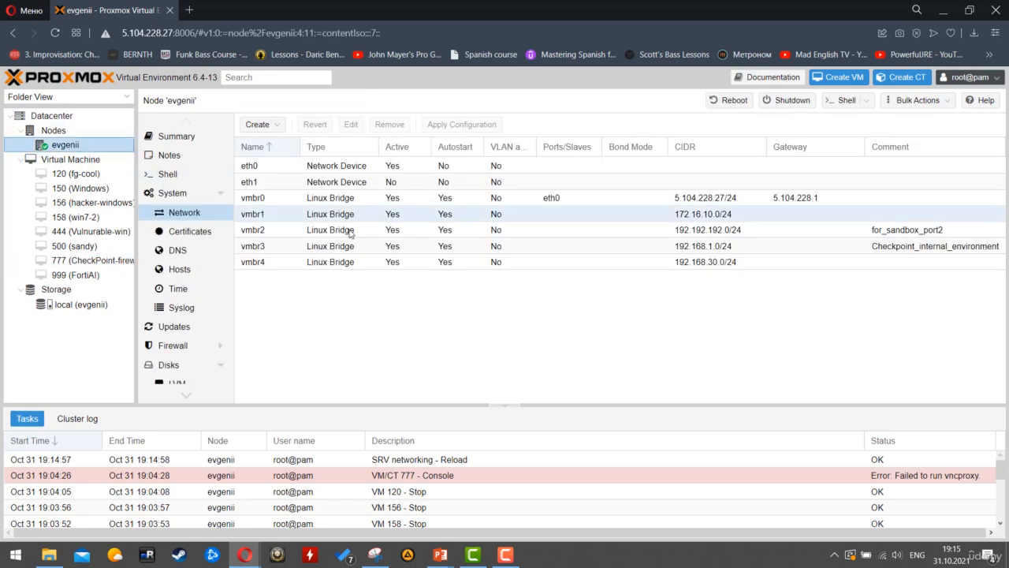
click(784, 204)
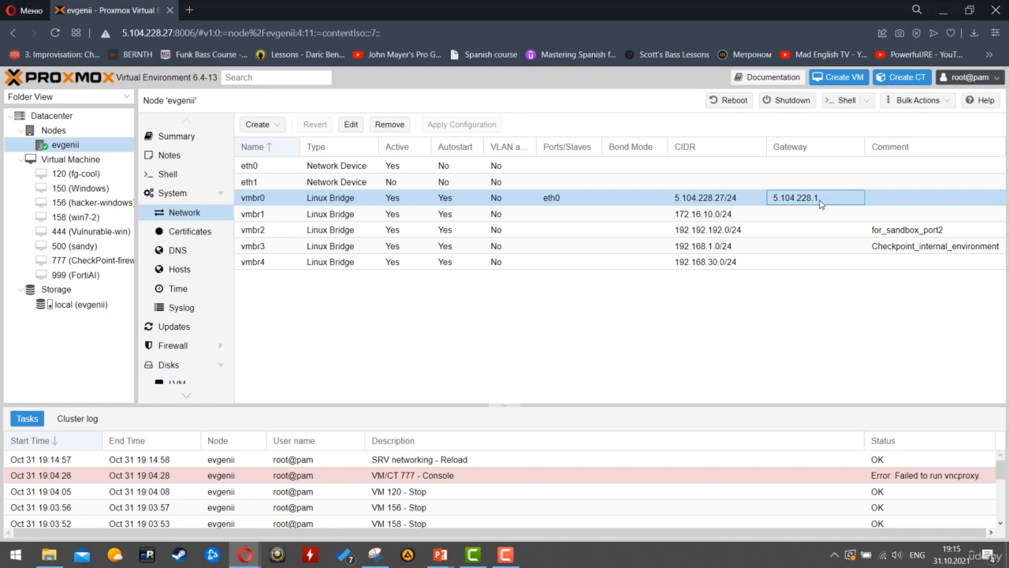
click(505, 554)
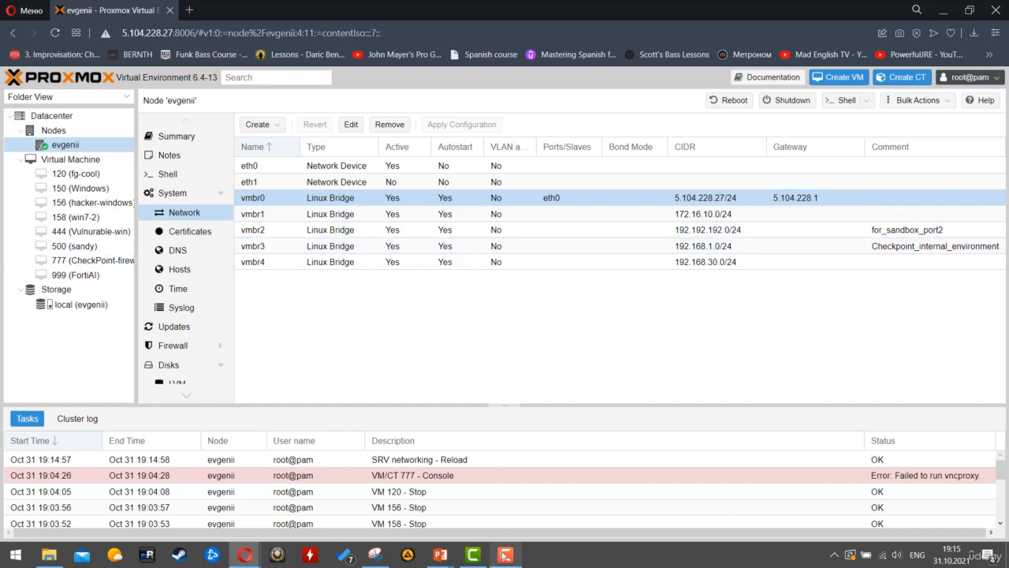
mouse_move(440, 555)
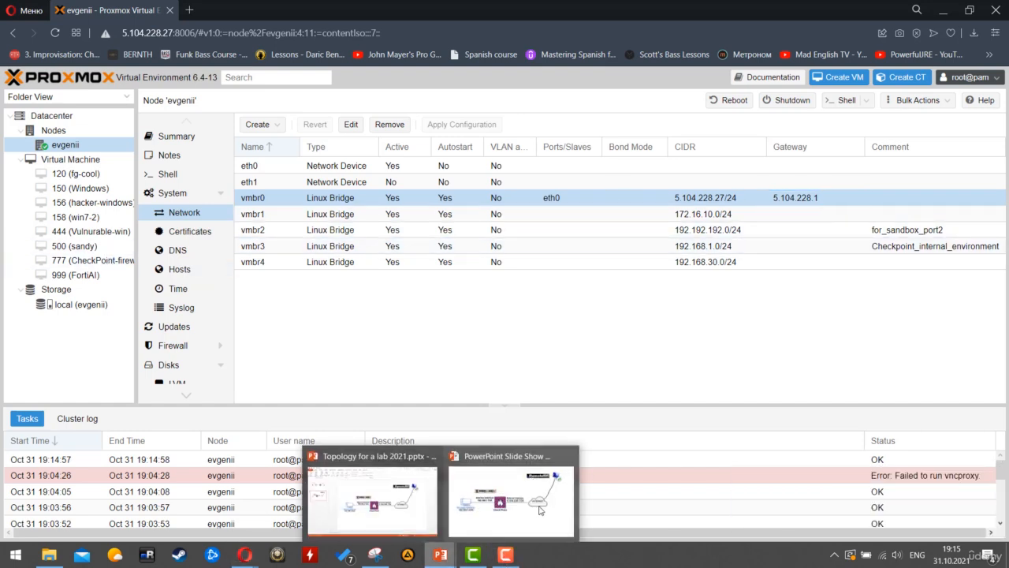
click(516, 485)
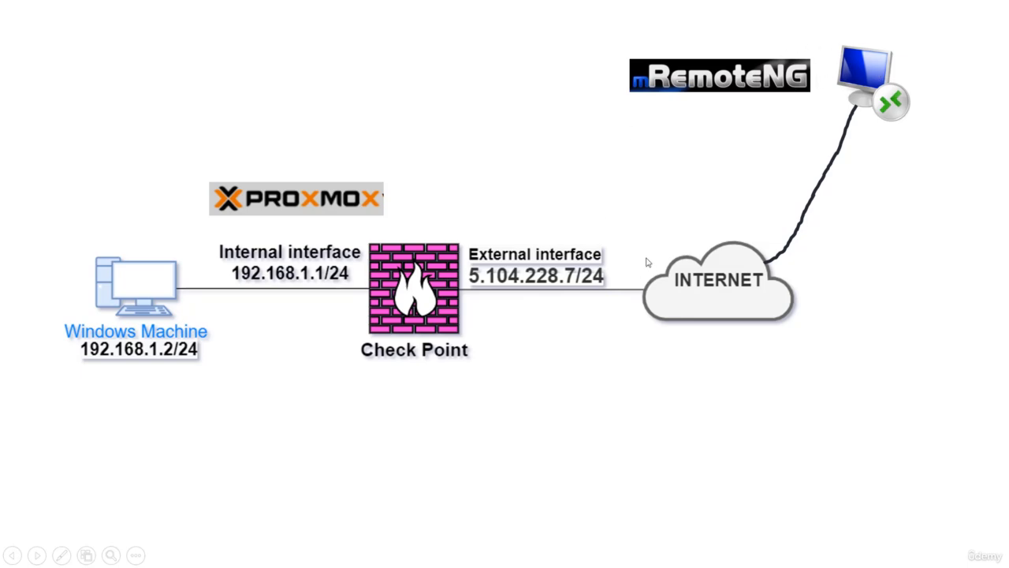
key(alt+Tab)
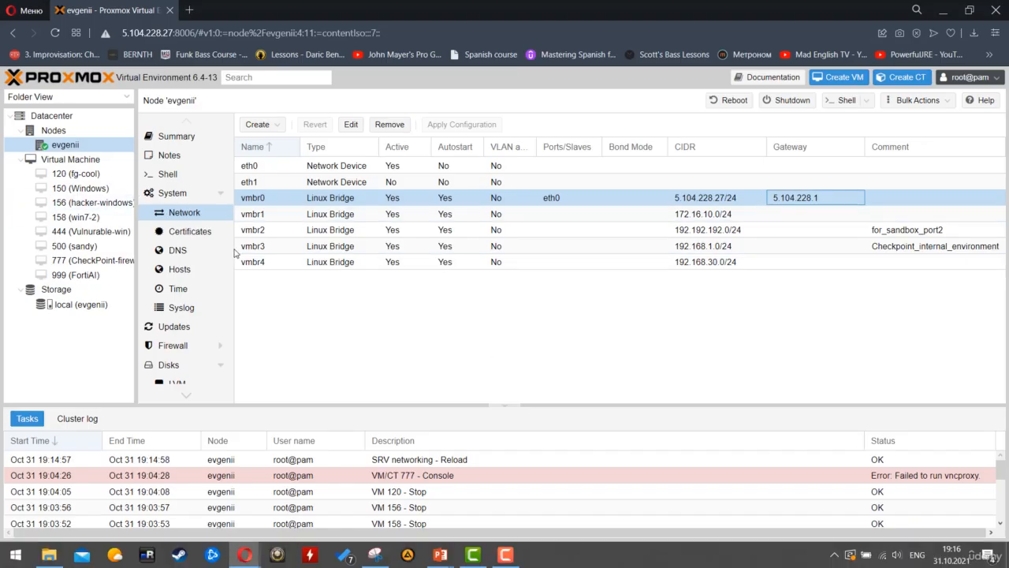
Start virtual machine 777 (CheckPoint-firewall) and open its console.
click(87, 265)
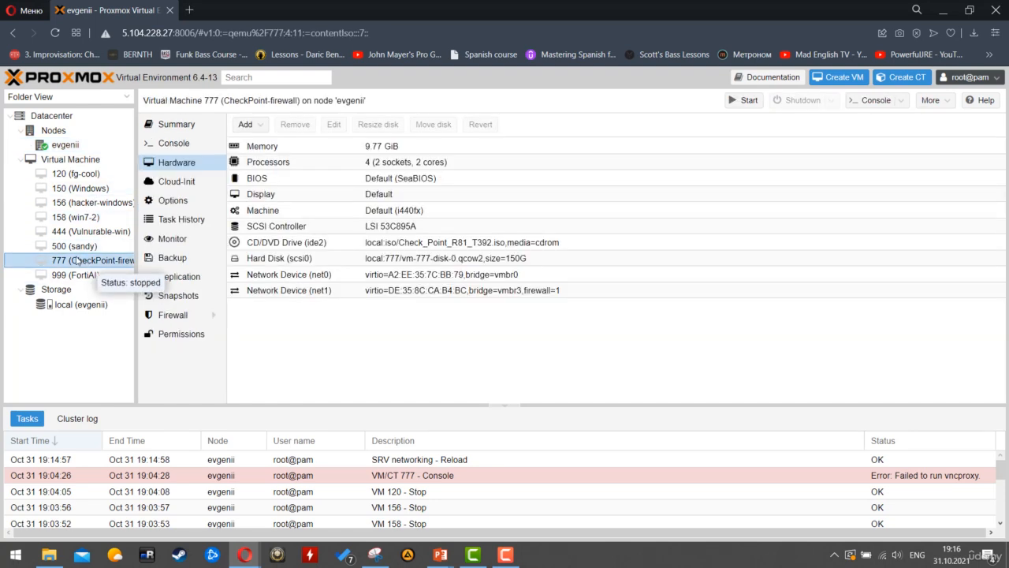
click(749, 102)
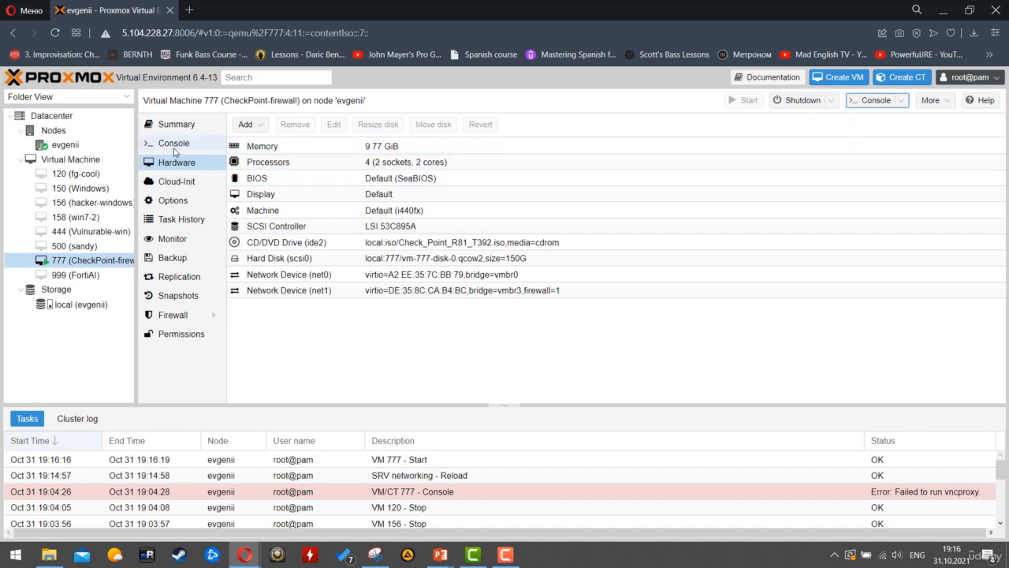
click(162, 145)
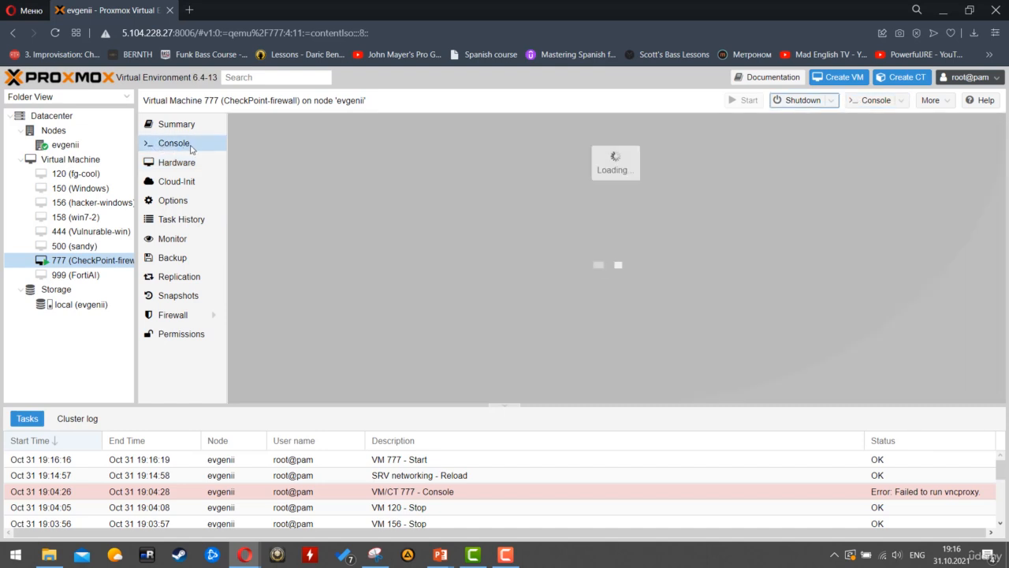